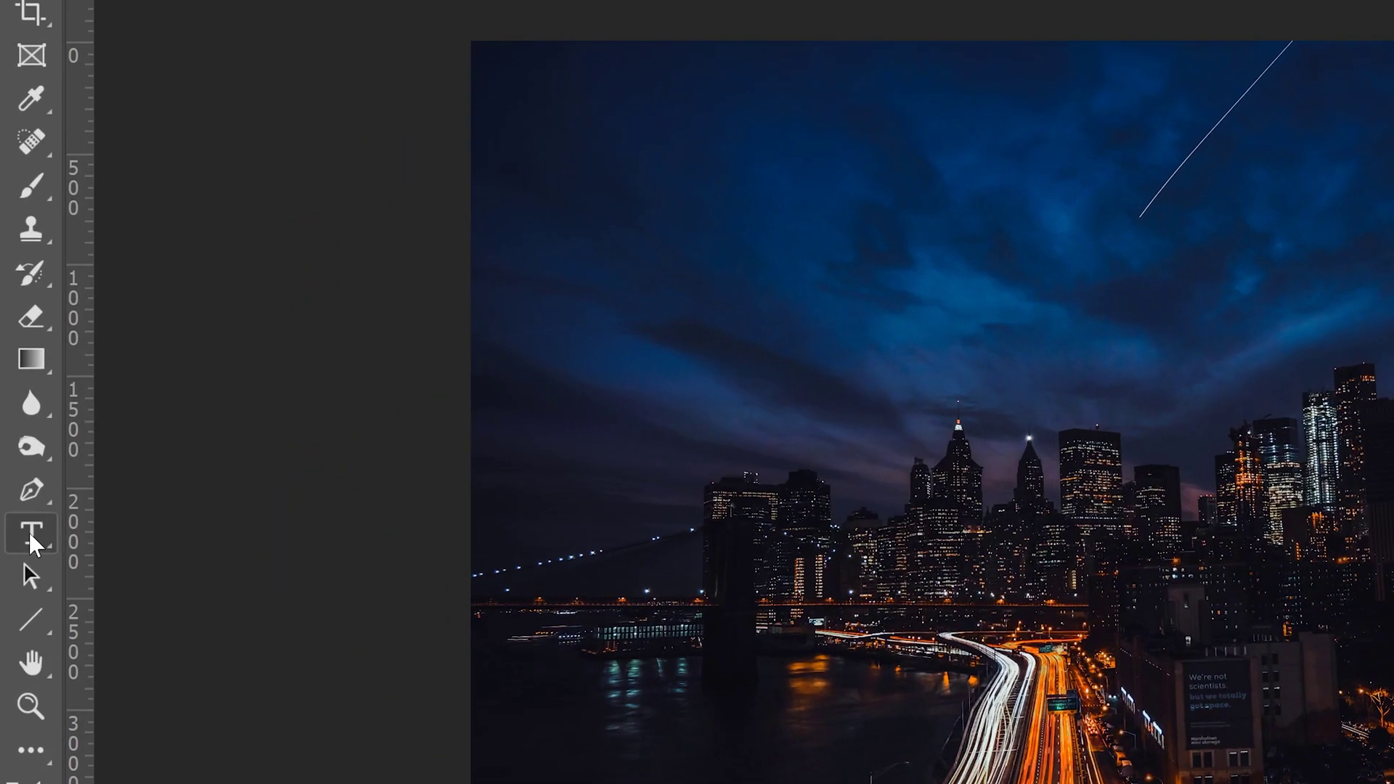
# Type the word OUTLINE in black on the city photo and drag it toward the centre.
pyautogui.click(30, 535)
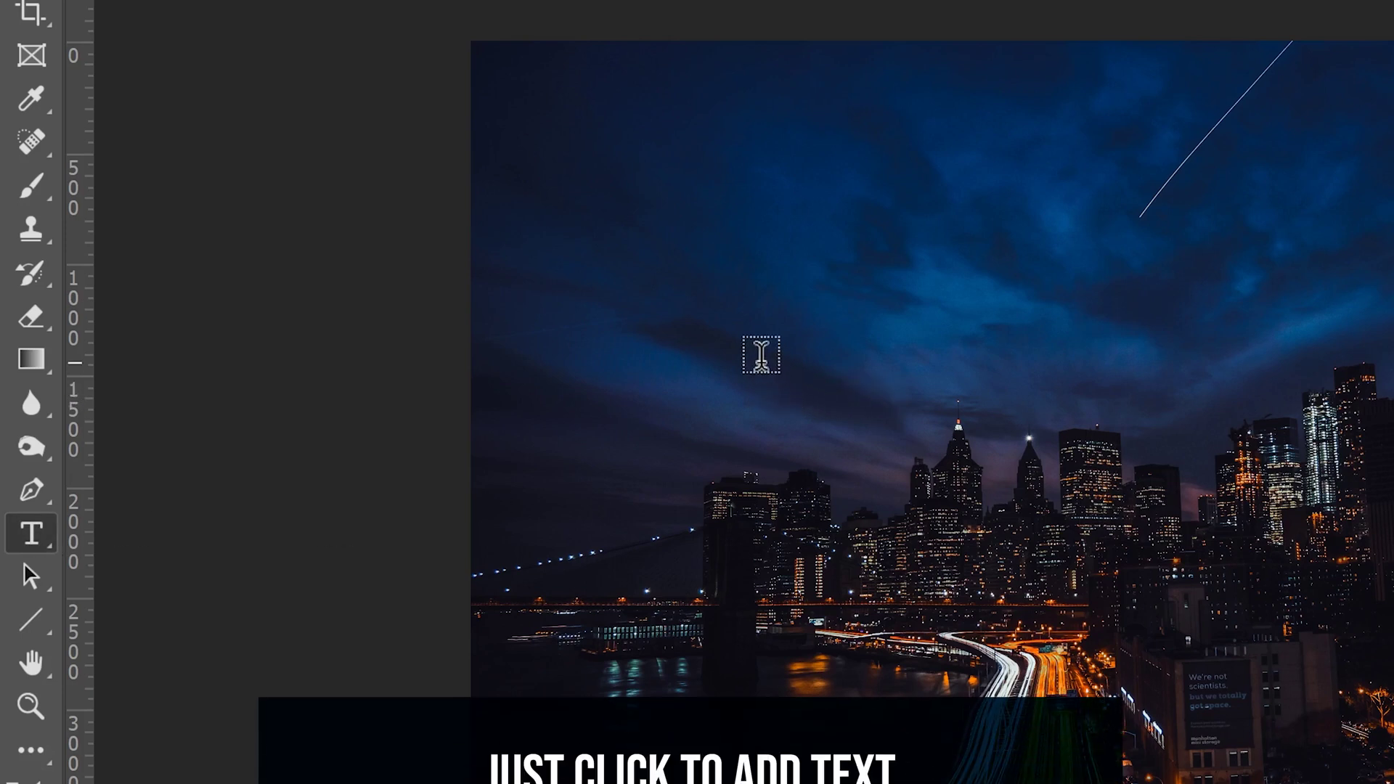
pyautogui.click(761, 354)
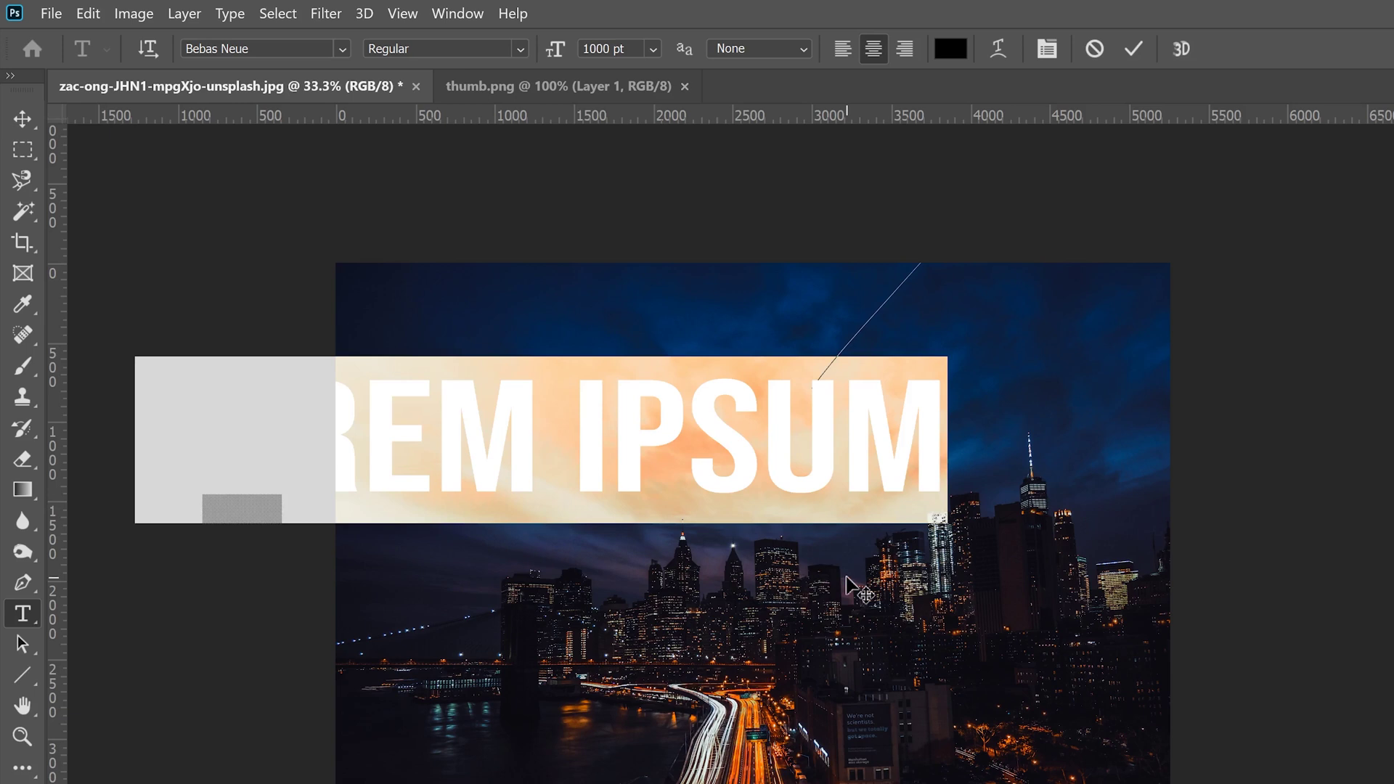
pyautogui.write('OUTLINE')
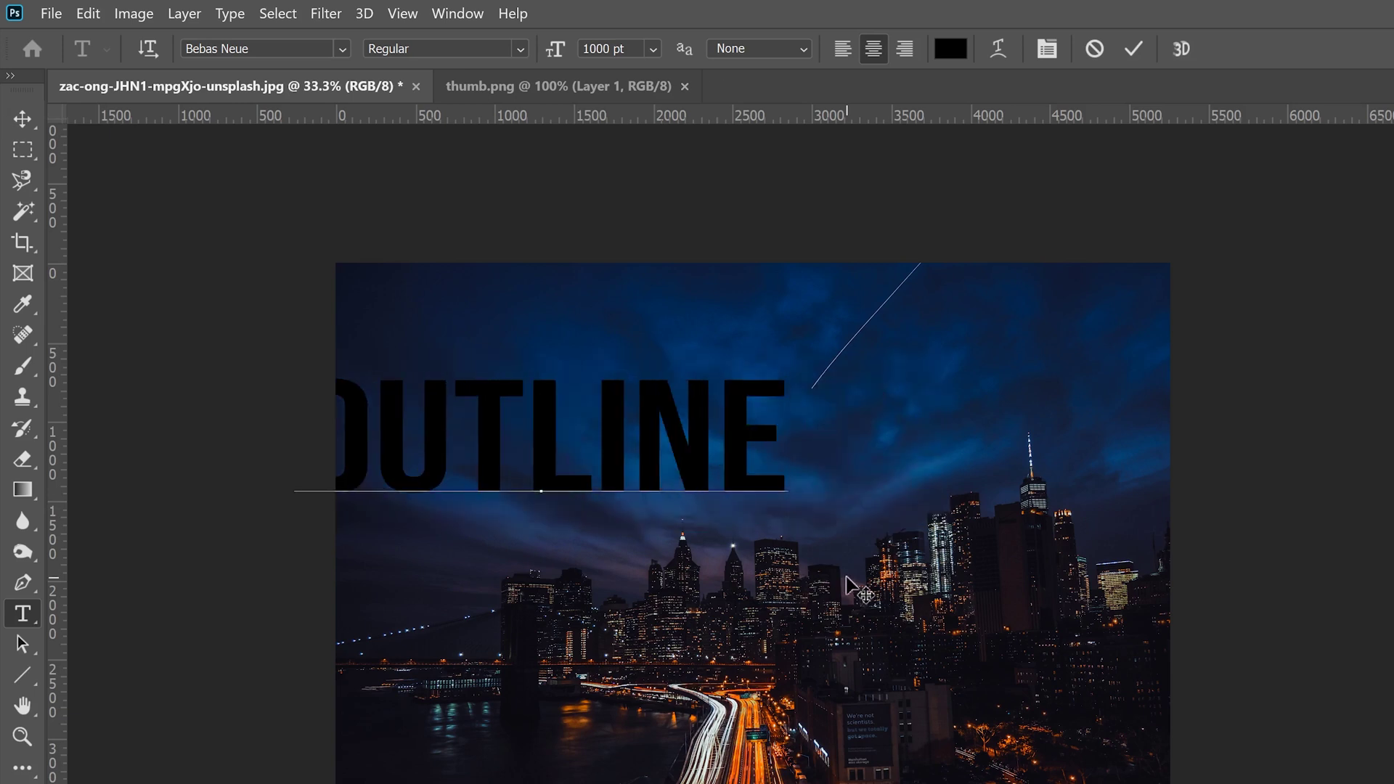
pyautogui.hotkey('ctrl', 'Return')
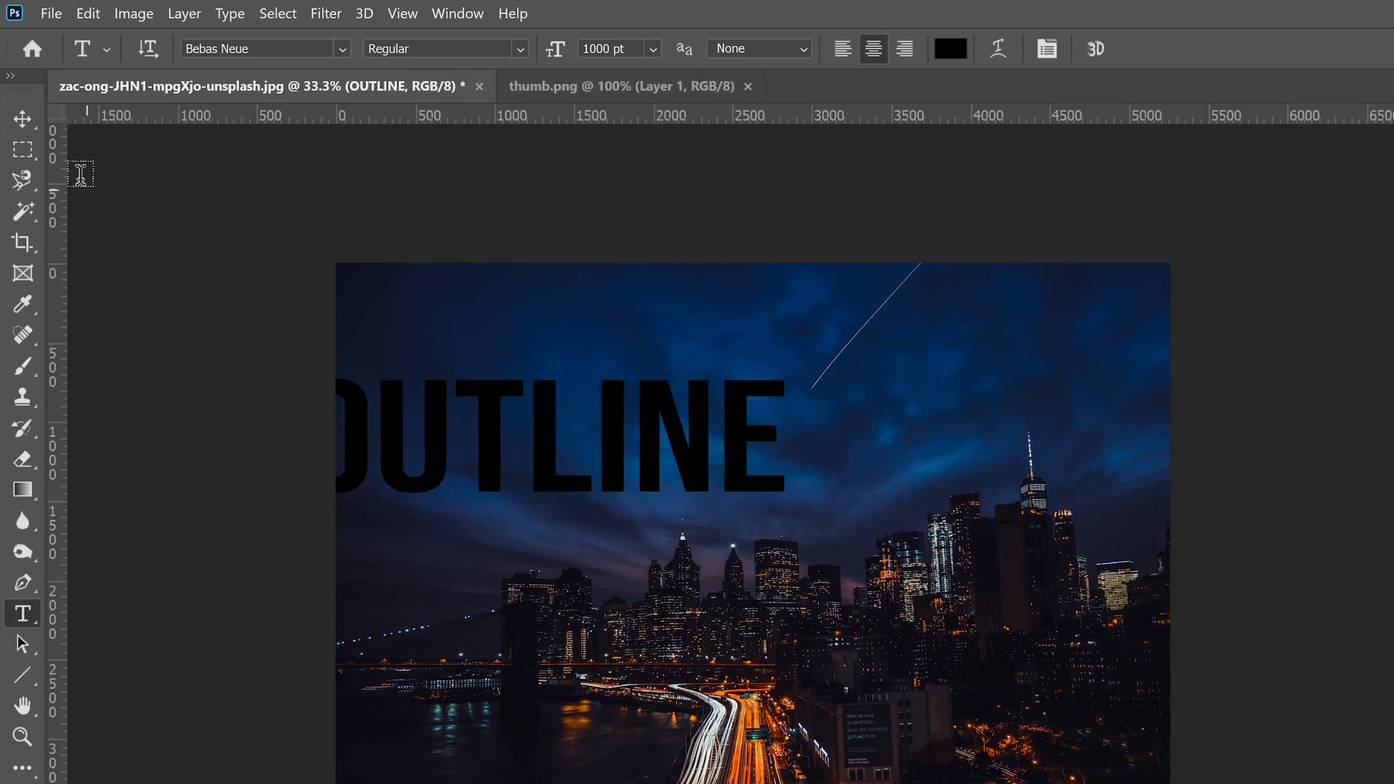
pyautogui.click(22, 123)
pyautogui.moveTo(407, 444); pyautogui.dragTo(611, 539)
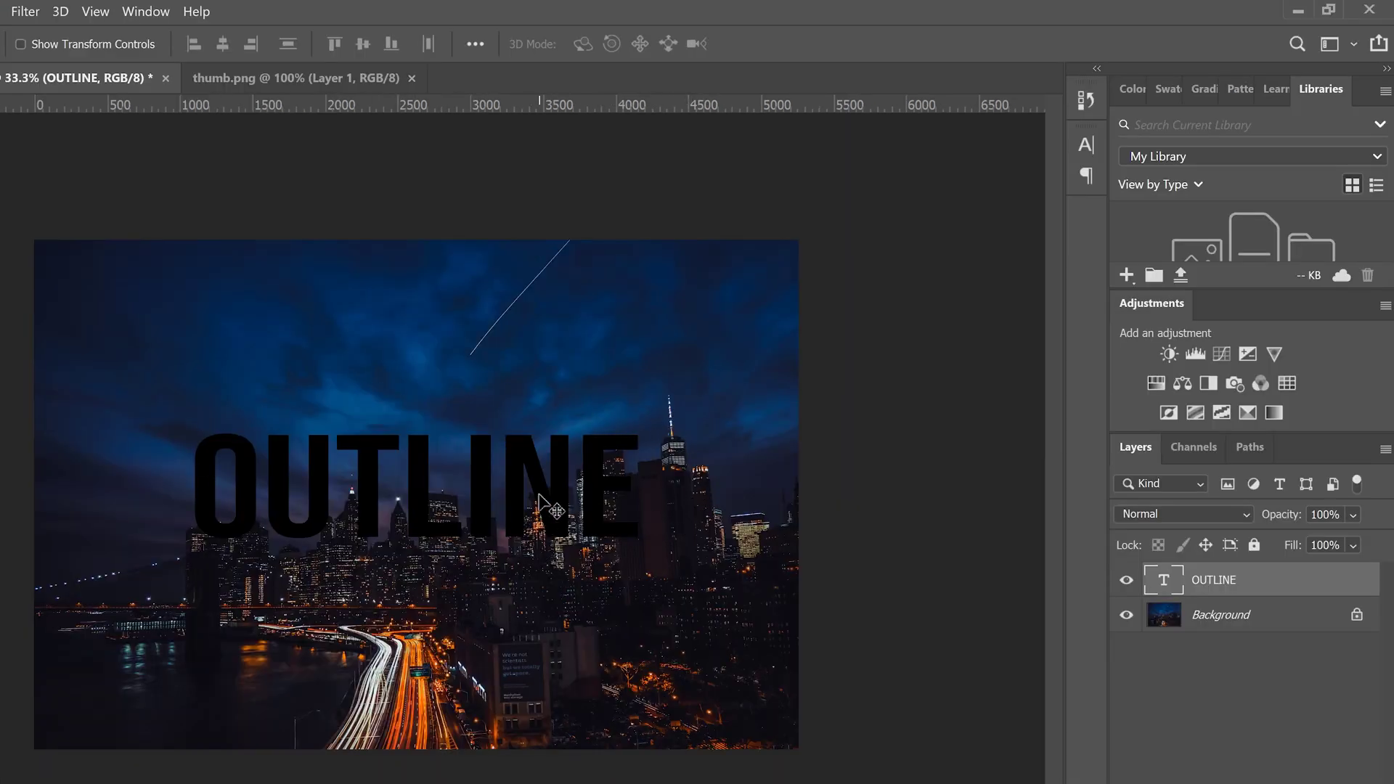
# Set OUTLINE to the Bebas font; entering 13300 gives the 1296 pt maximum.
pyautogui.doubleClick(1174, 586)
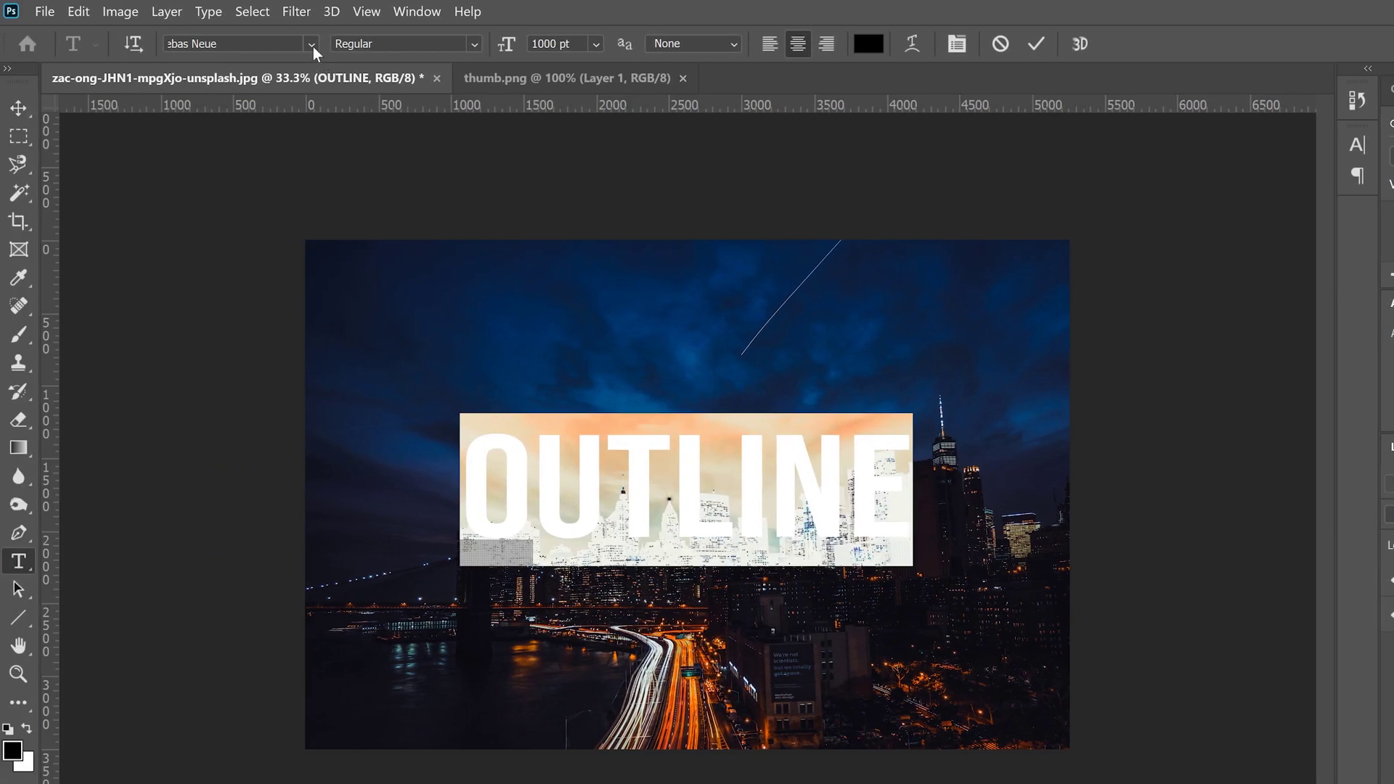
pyautogui.click(195, 44)
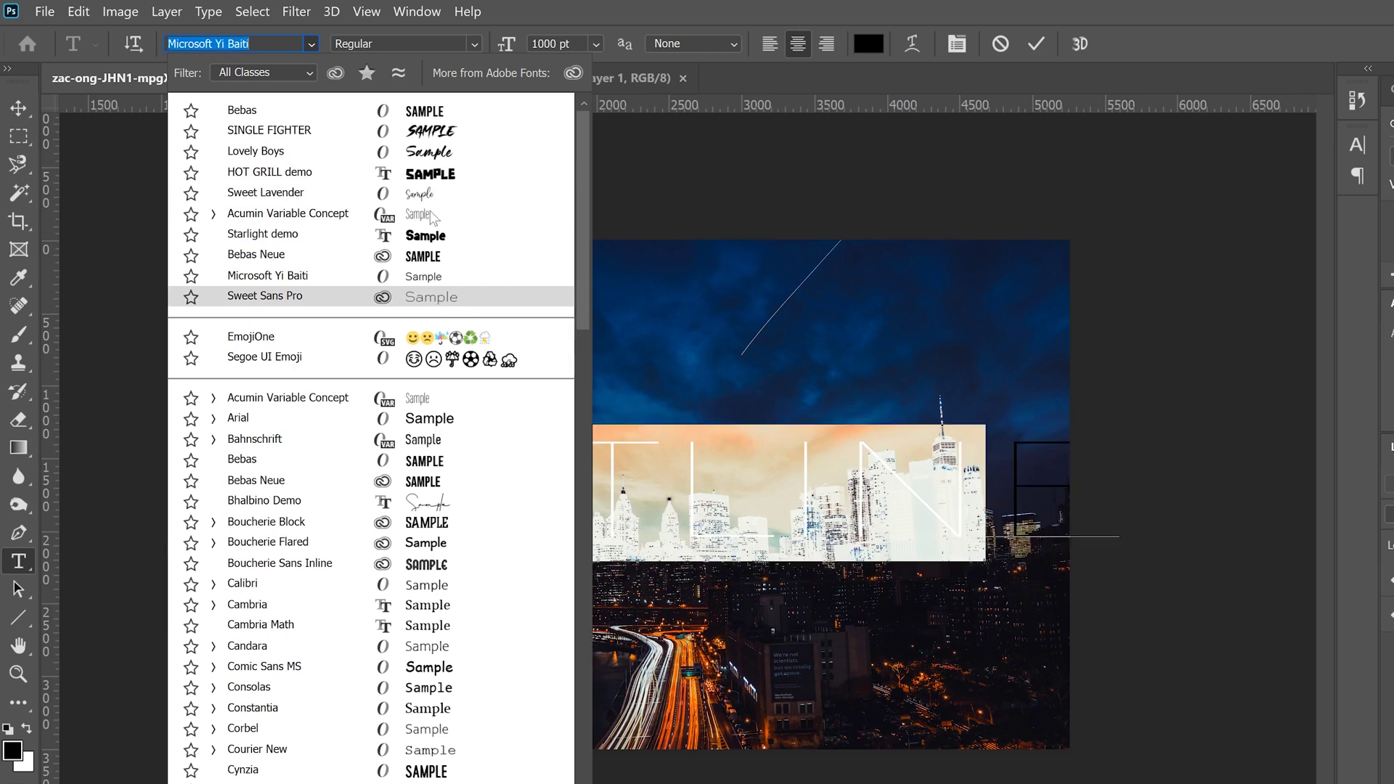
pyautogui.click(424, 113)
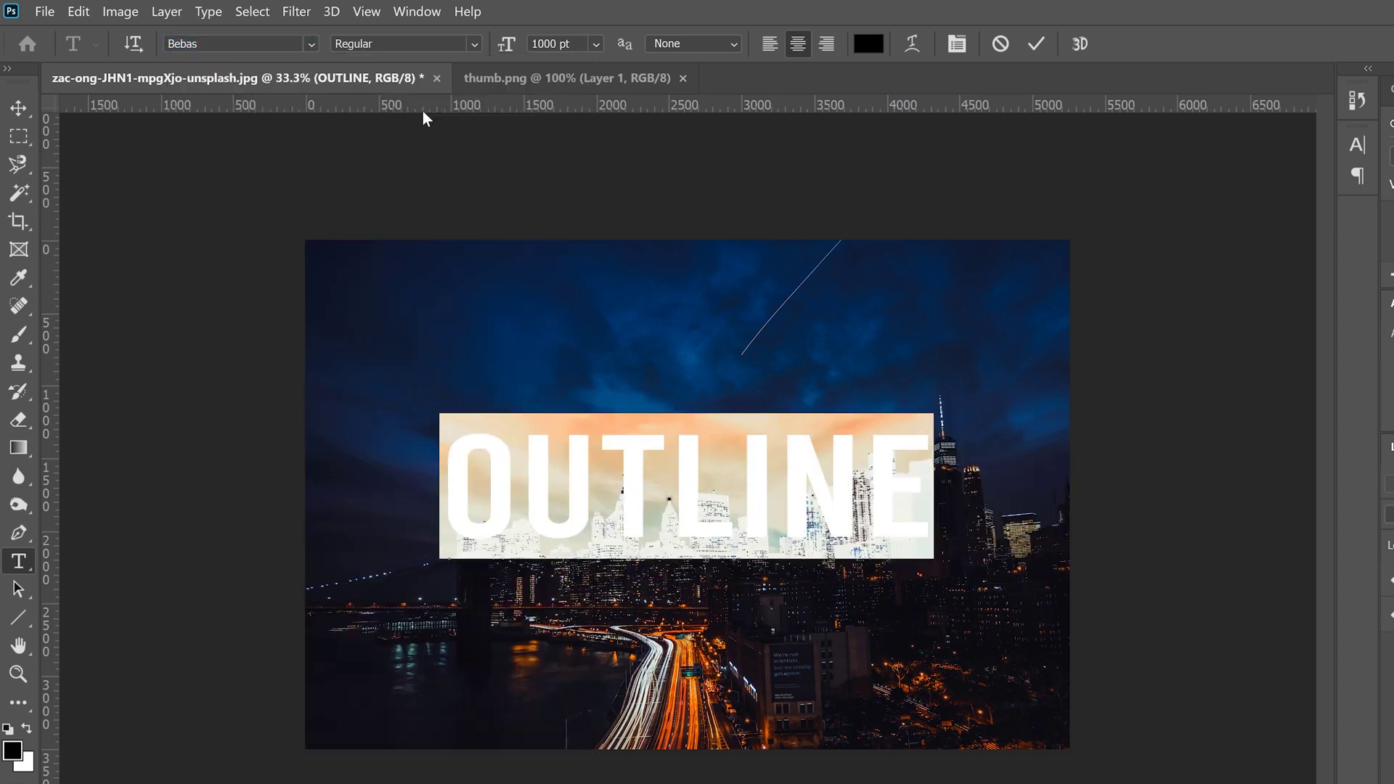
pyautogui.click(596, 44)
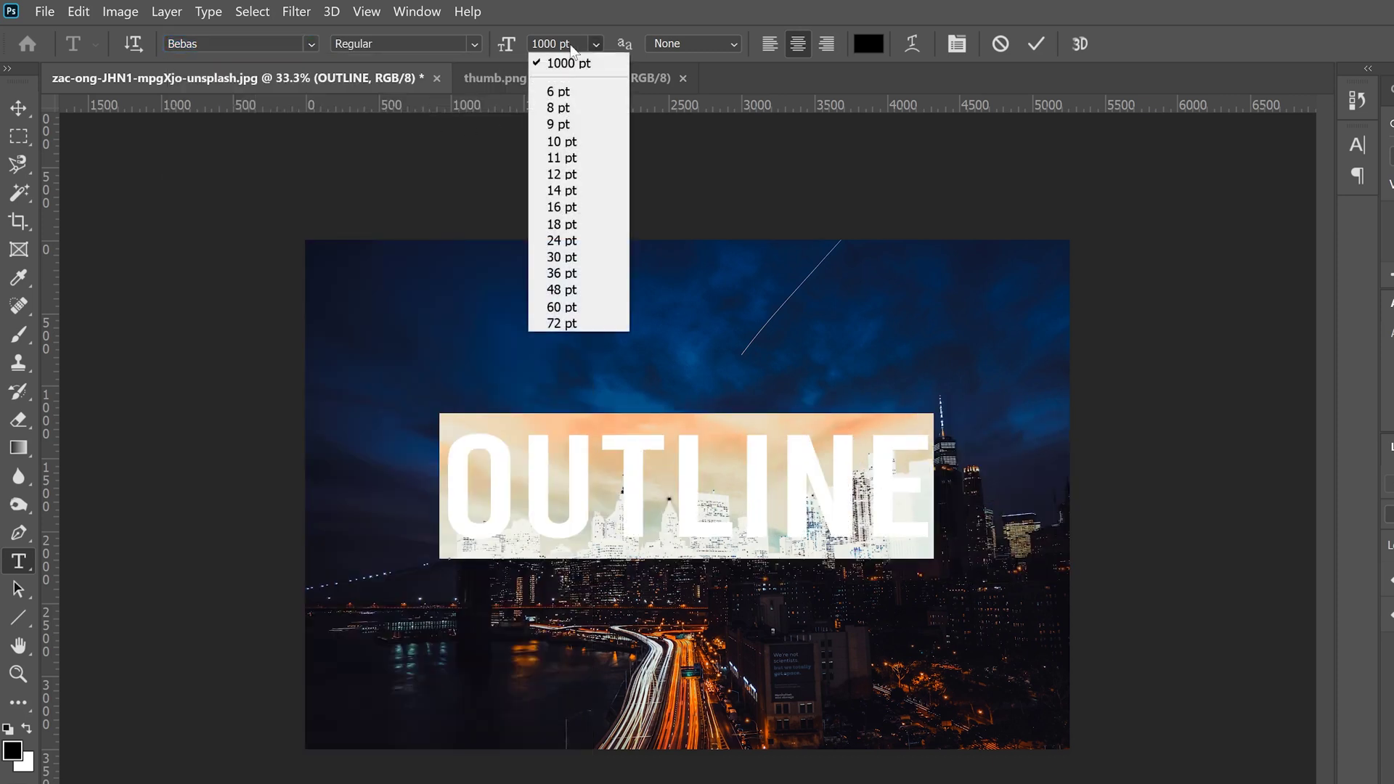
pyautogui.click(596, 44)
pyautogui.write('13')
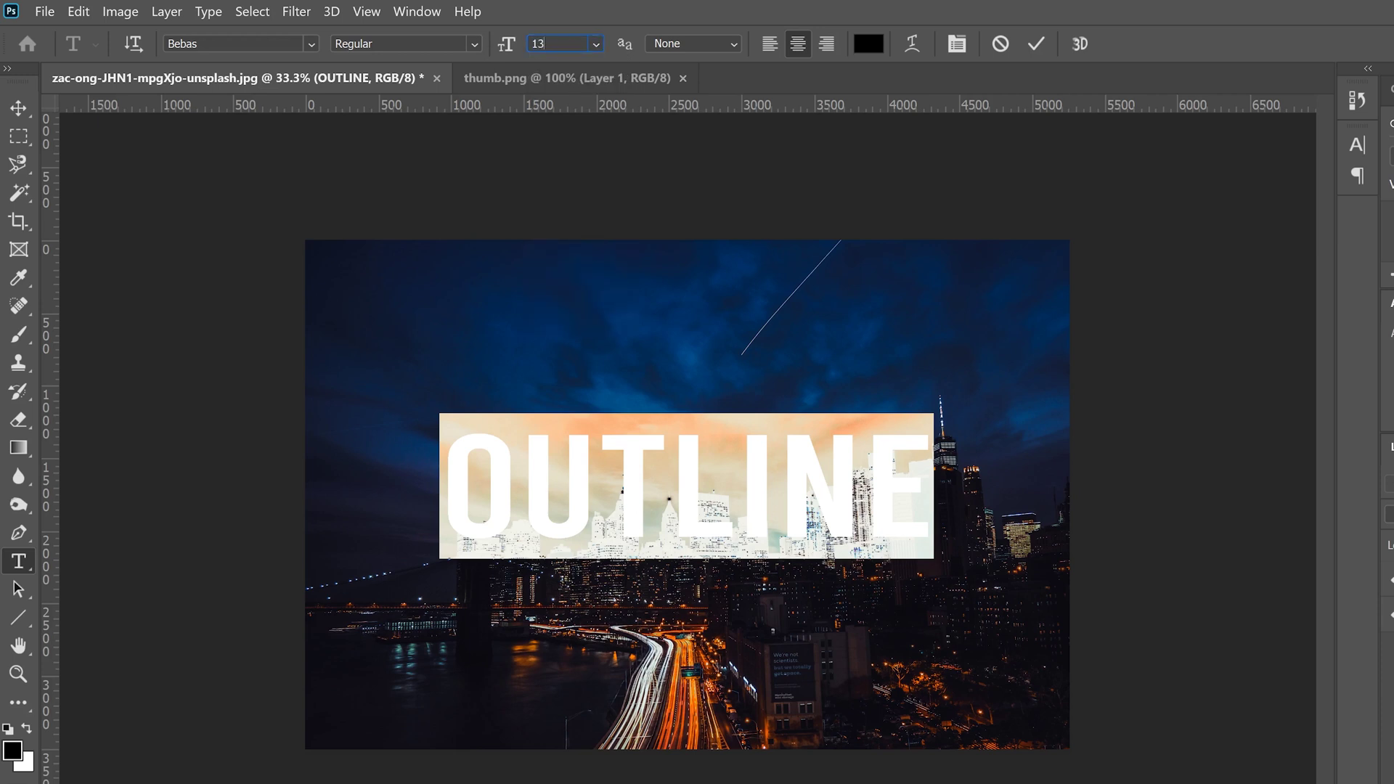
pyautogui.write('300')
pyautogui.press('Return')
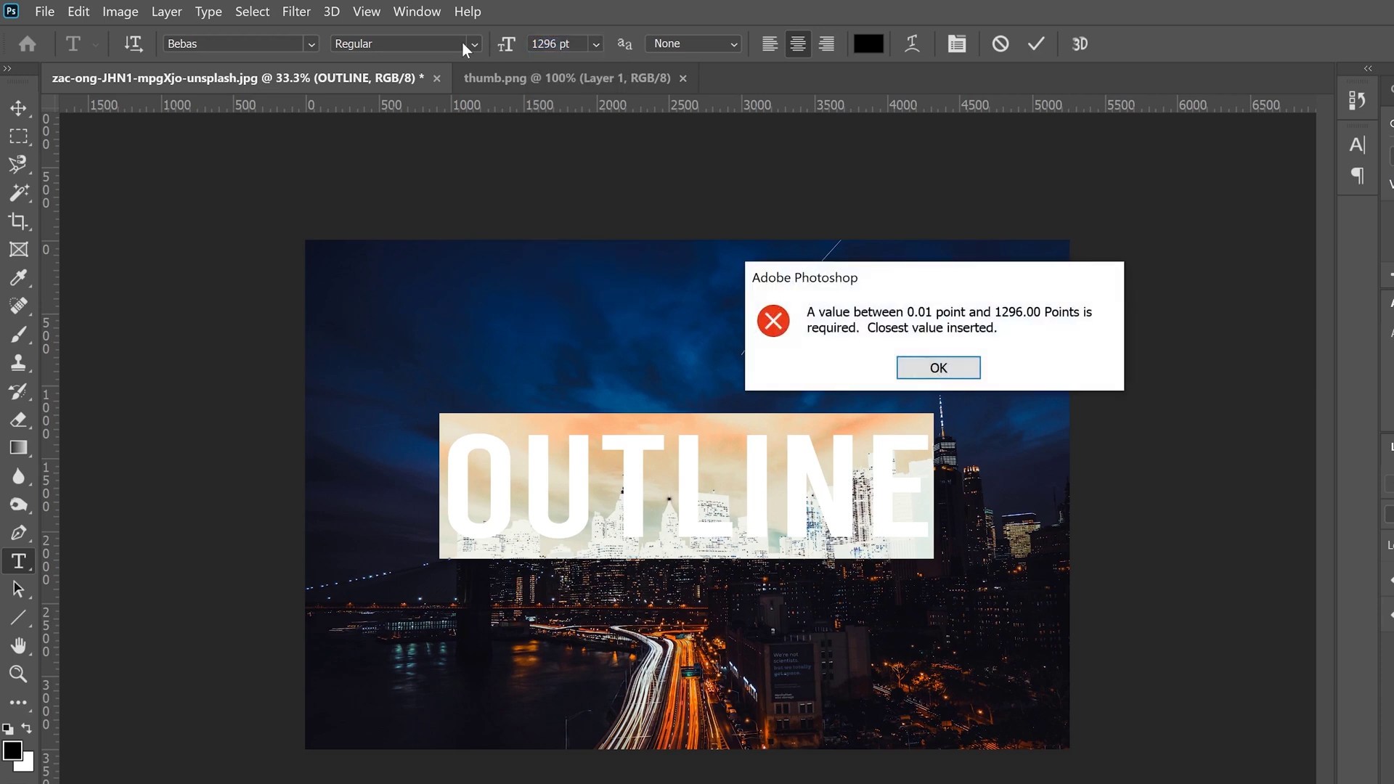
pyautogui.click(938, 371)
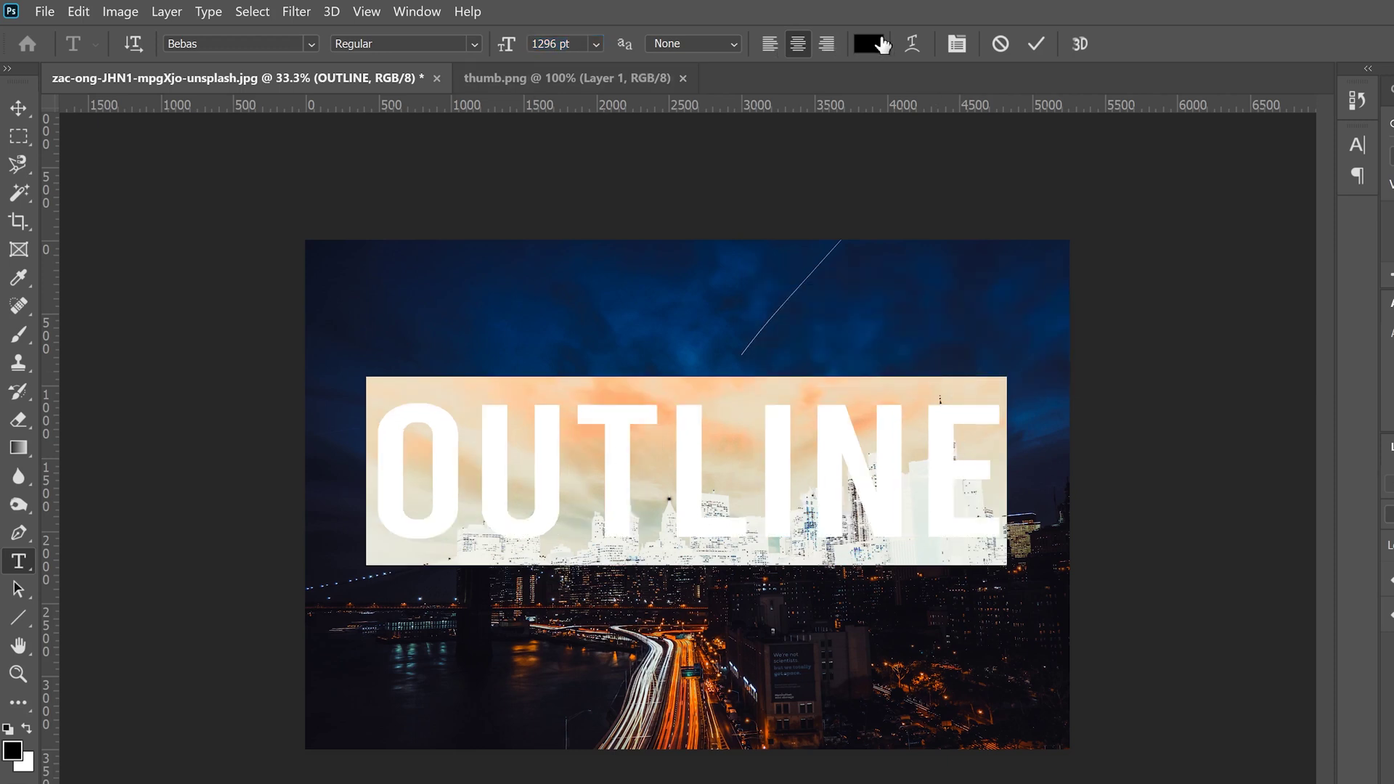
pyautogui.click(20, 109)
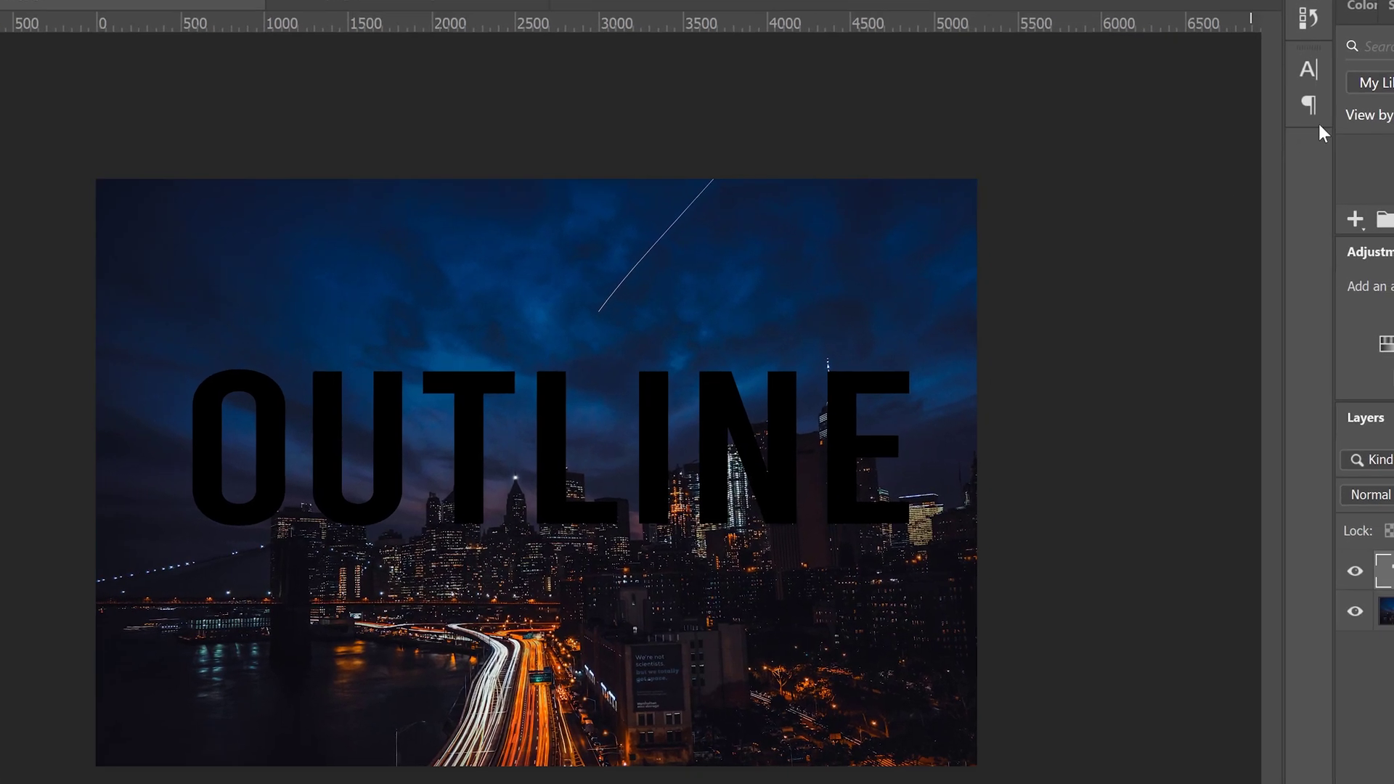
# Try letter spacing of -100, 100 and 50, settling on 25 tracking.
pyautogui.click(1307, 69)
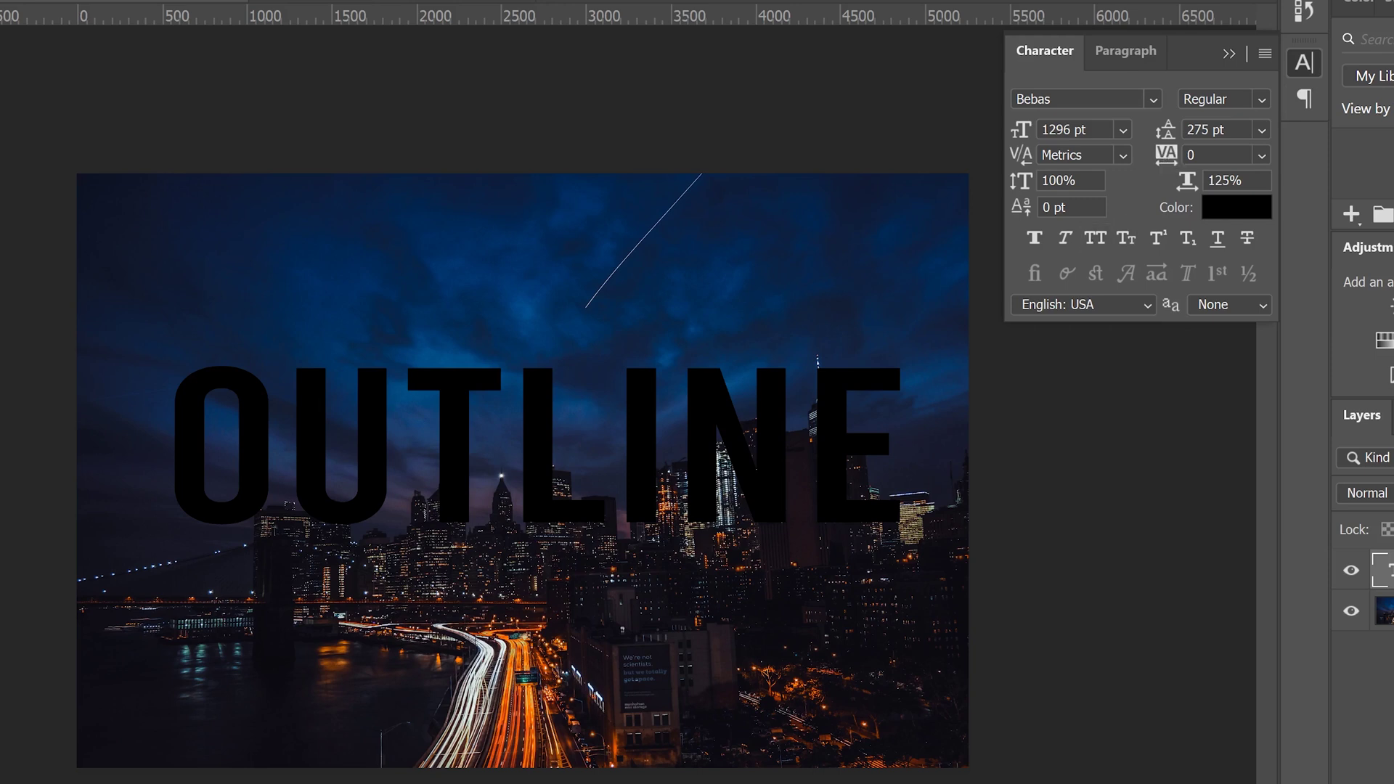
pyautogui.click(1262, 156)
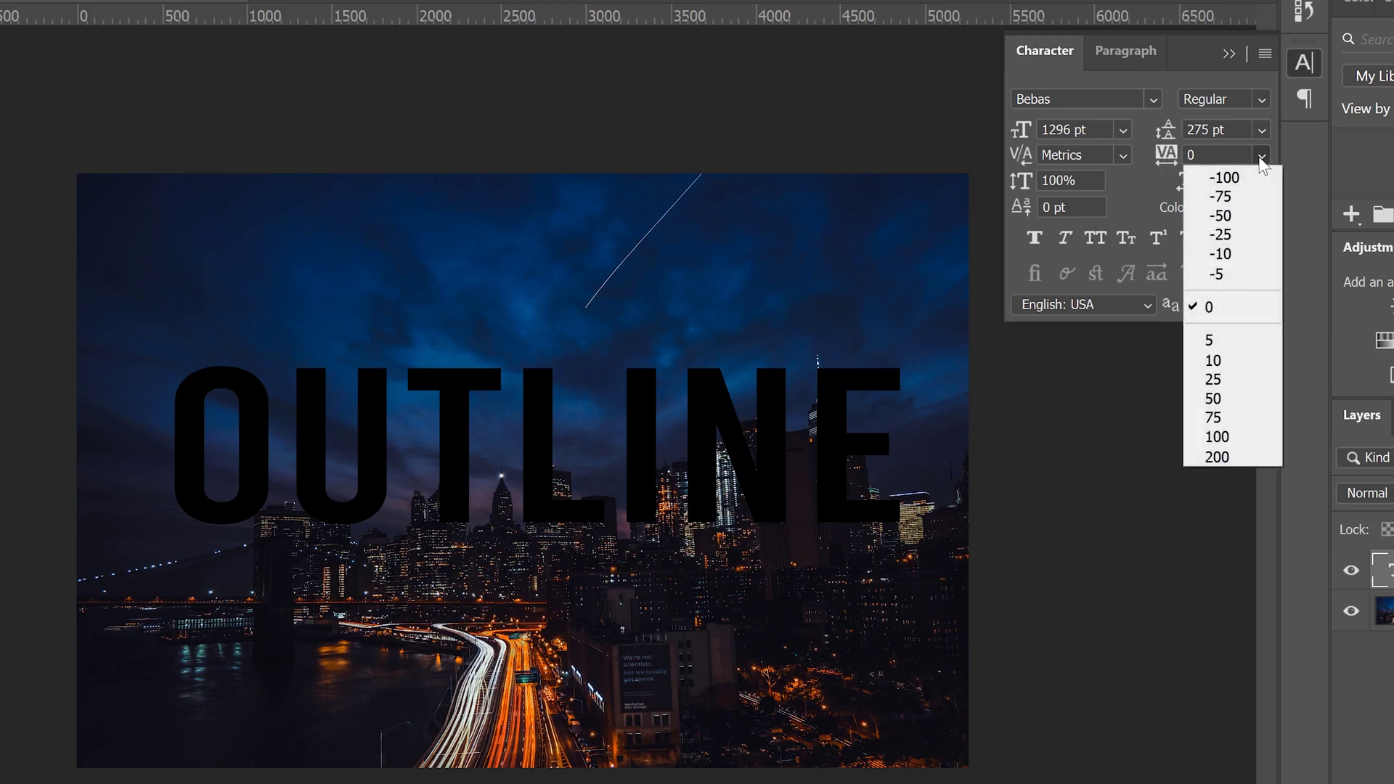
pyautogui.click(1243, 177)
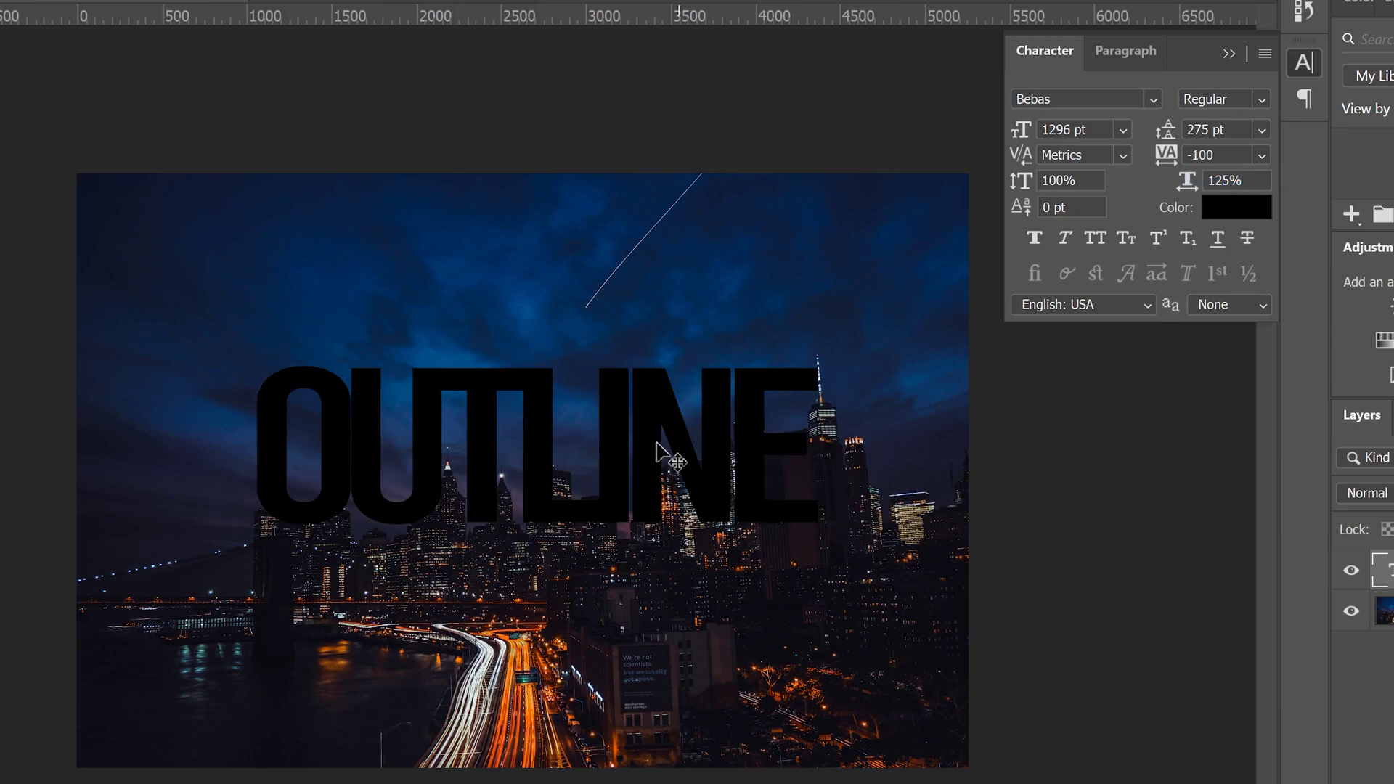
pyautogui.click(1262, 156)
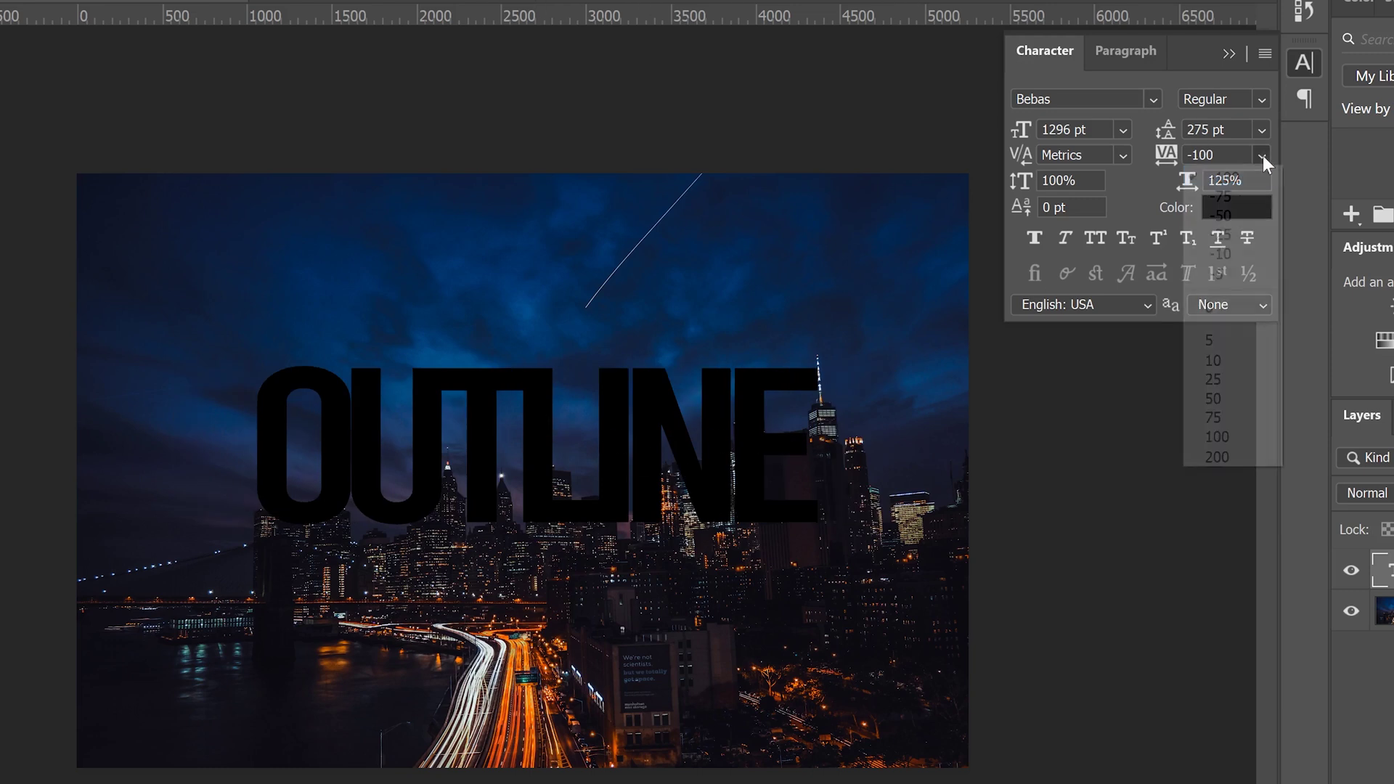
pyautogui.click(1230, 434)
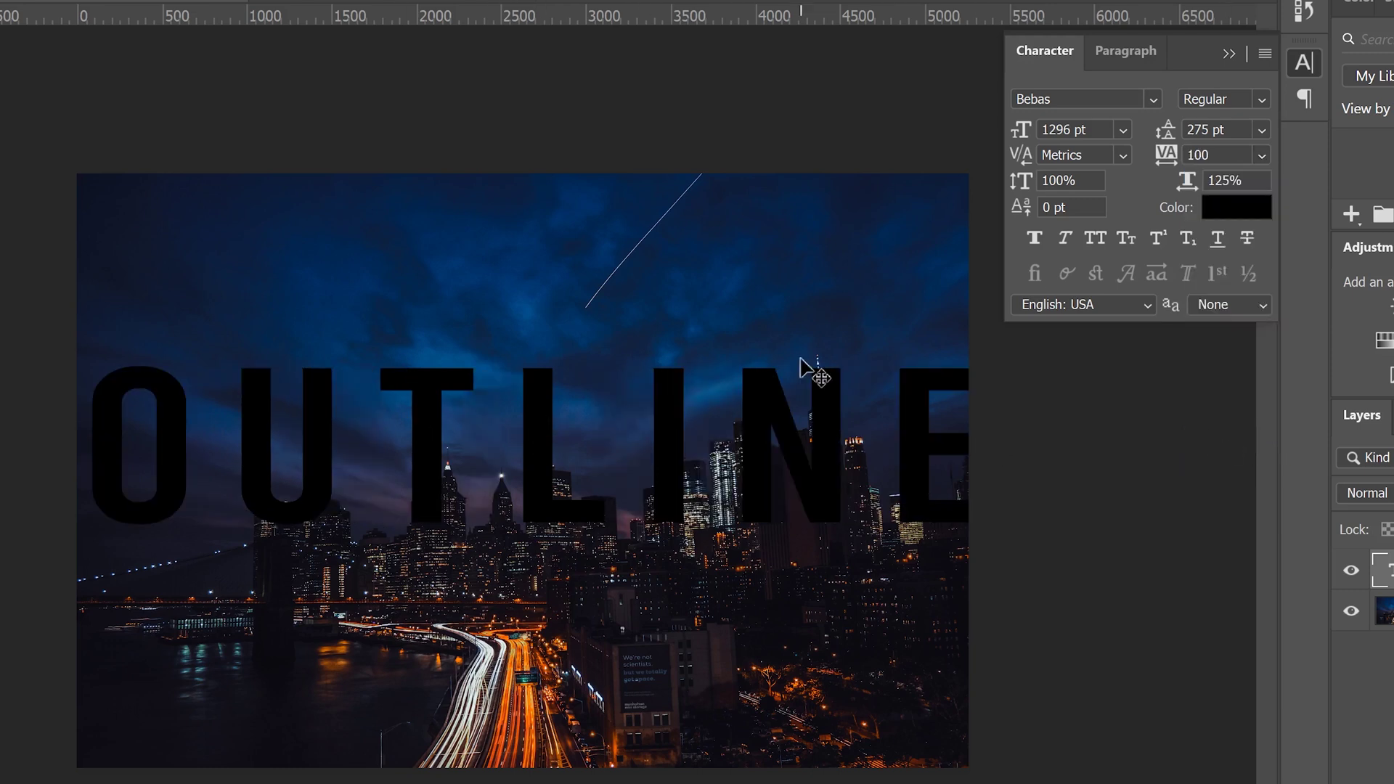
pyautogui.click(1263, 155)
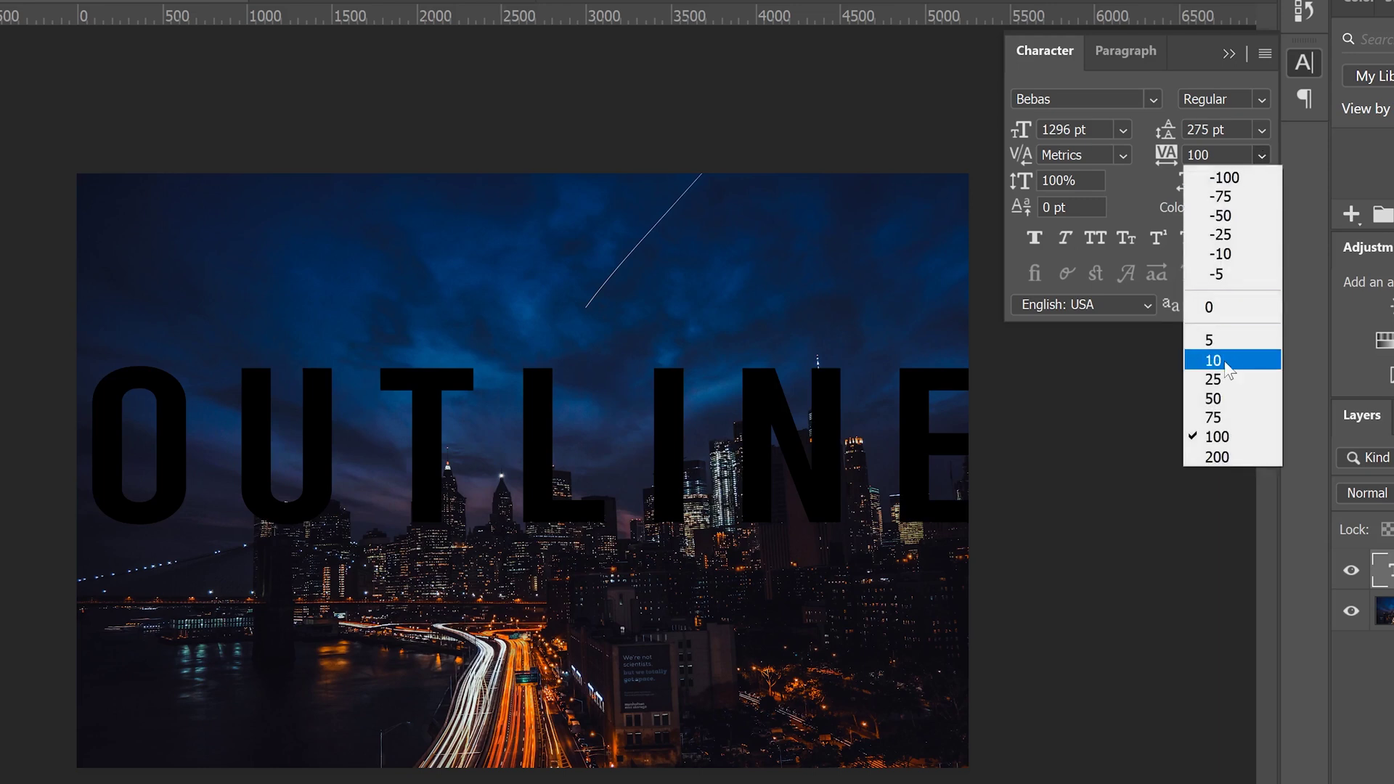
pyautogui.click(1226, 402)
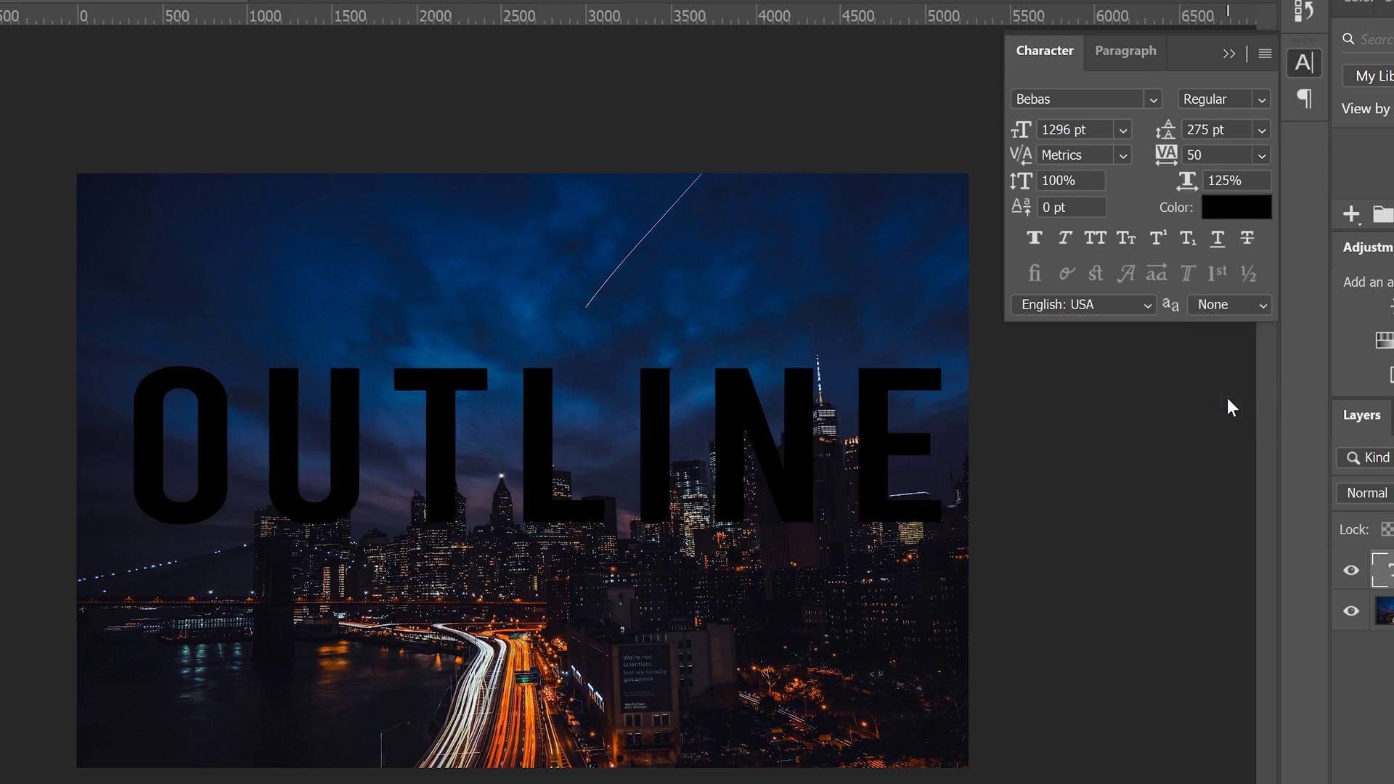
pyautogui.click(1234, 352)
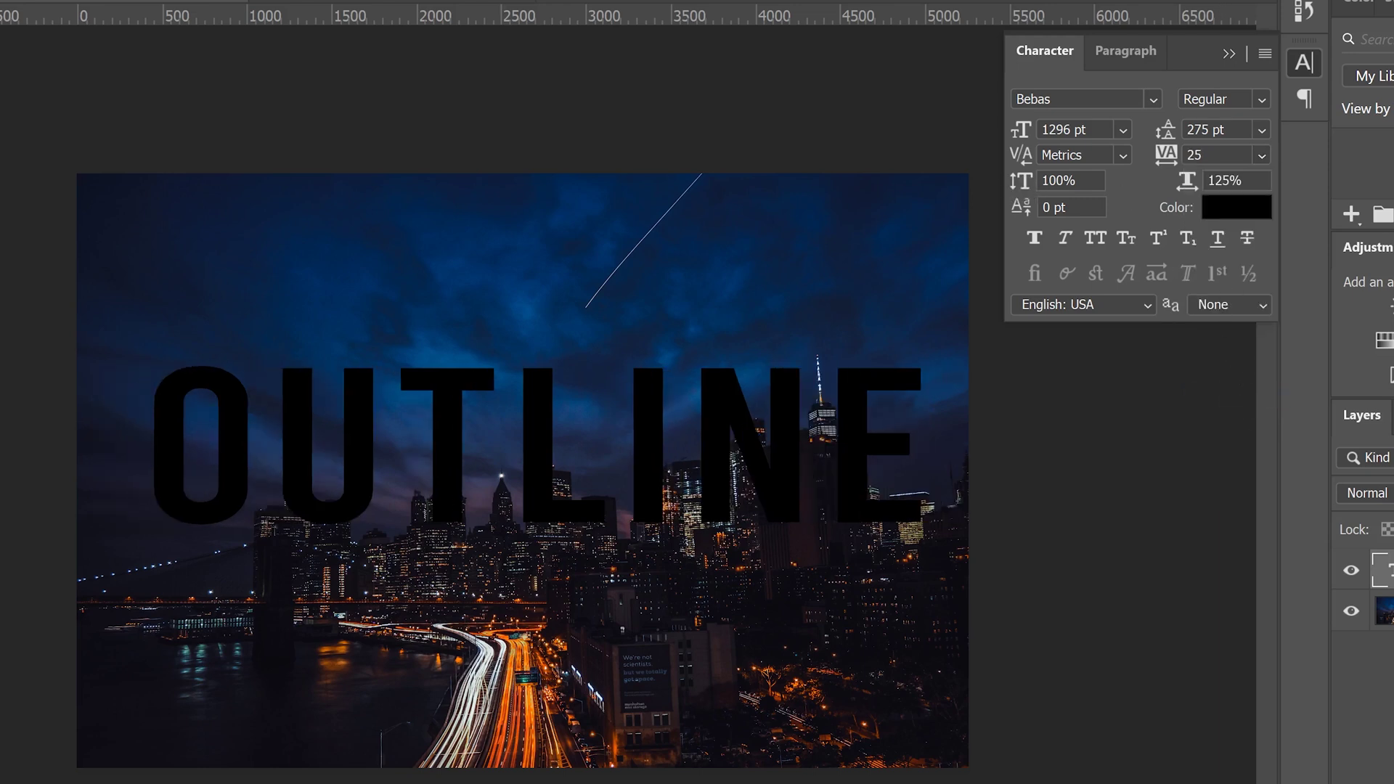
# Set both vertical and horizontal scale of the OUTLINE text to 100%.
pyautogui.click(1020, 180)
pyautogui.write('15')
pyautogui.press('Return')
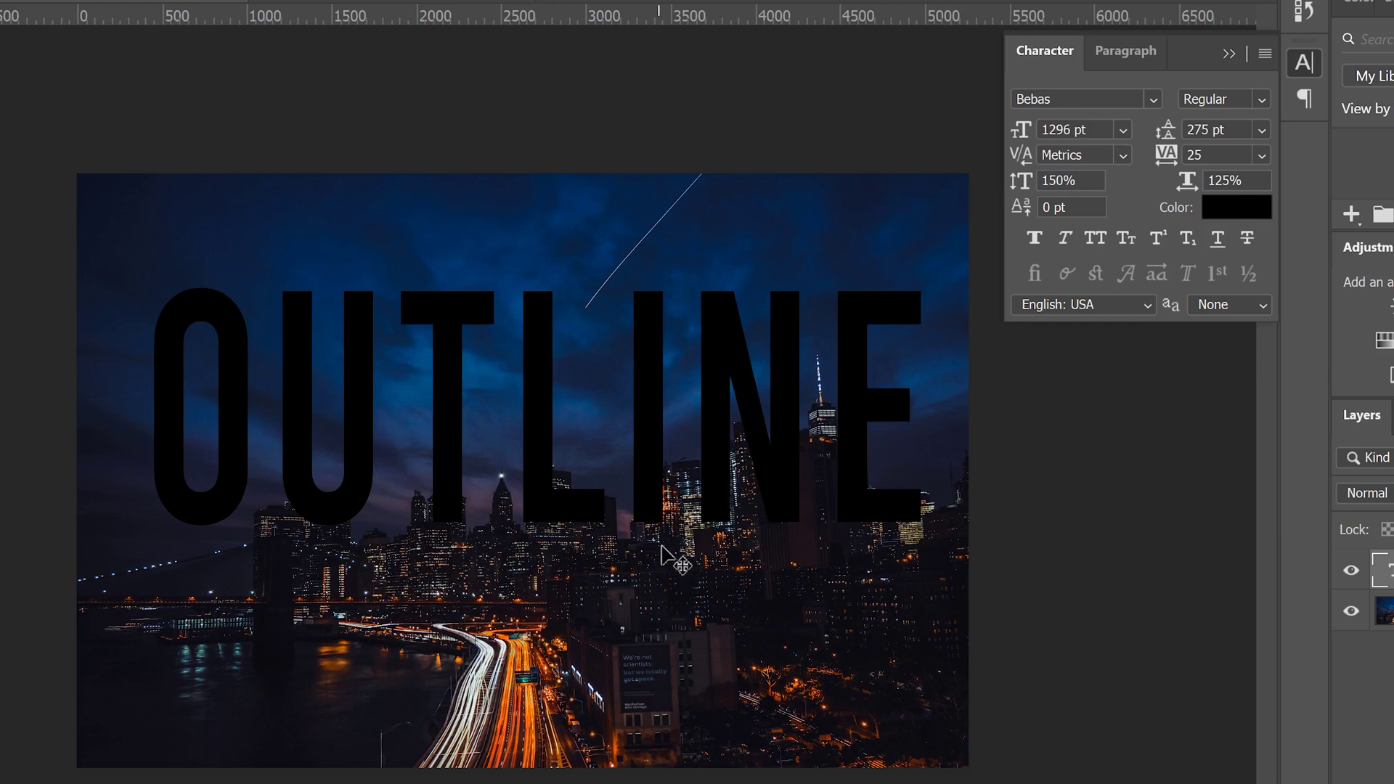
pyautogui.write('100')
pyautogui.press('Tab')
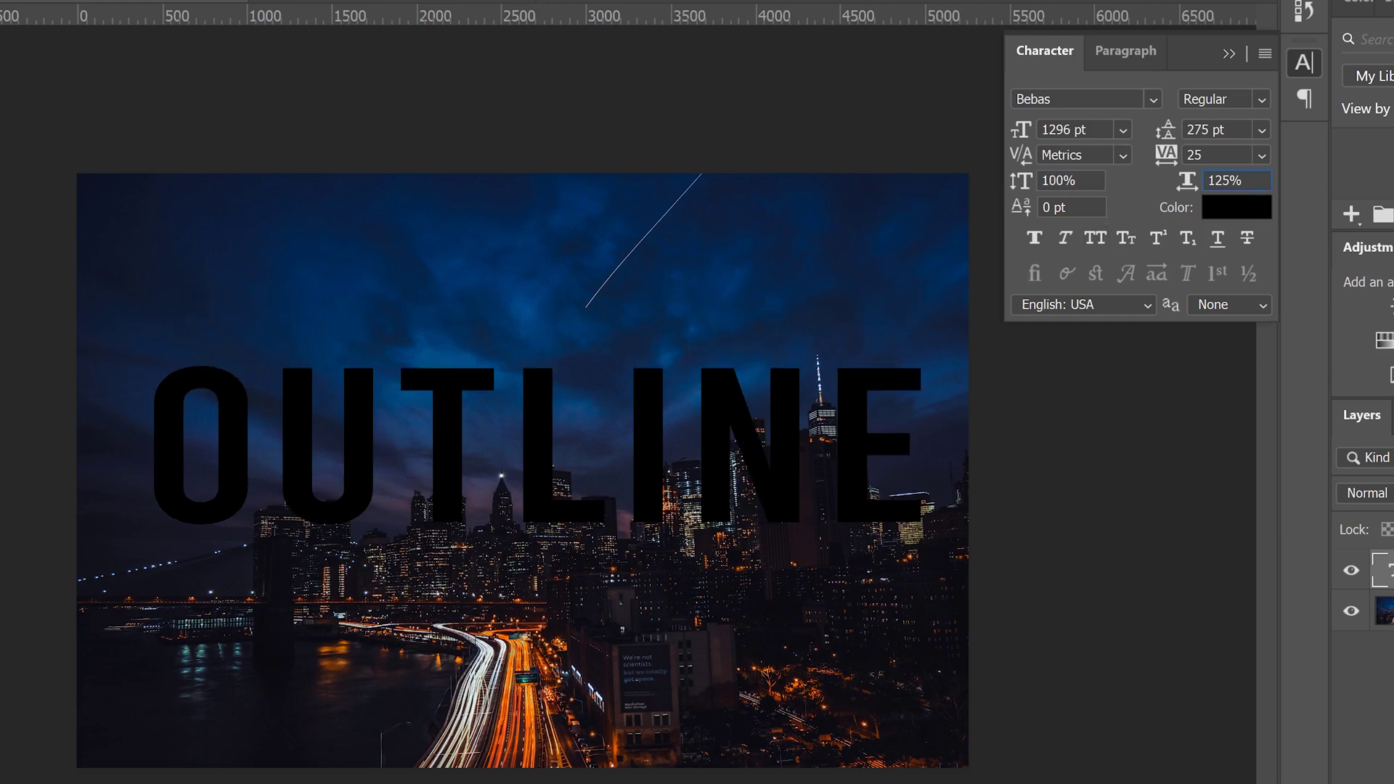
pyautogui.click(1176, 183)
pyautogui.write('100')
pyautogui.press('Return')
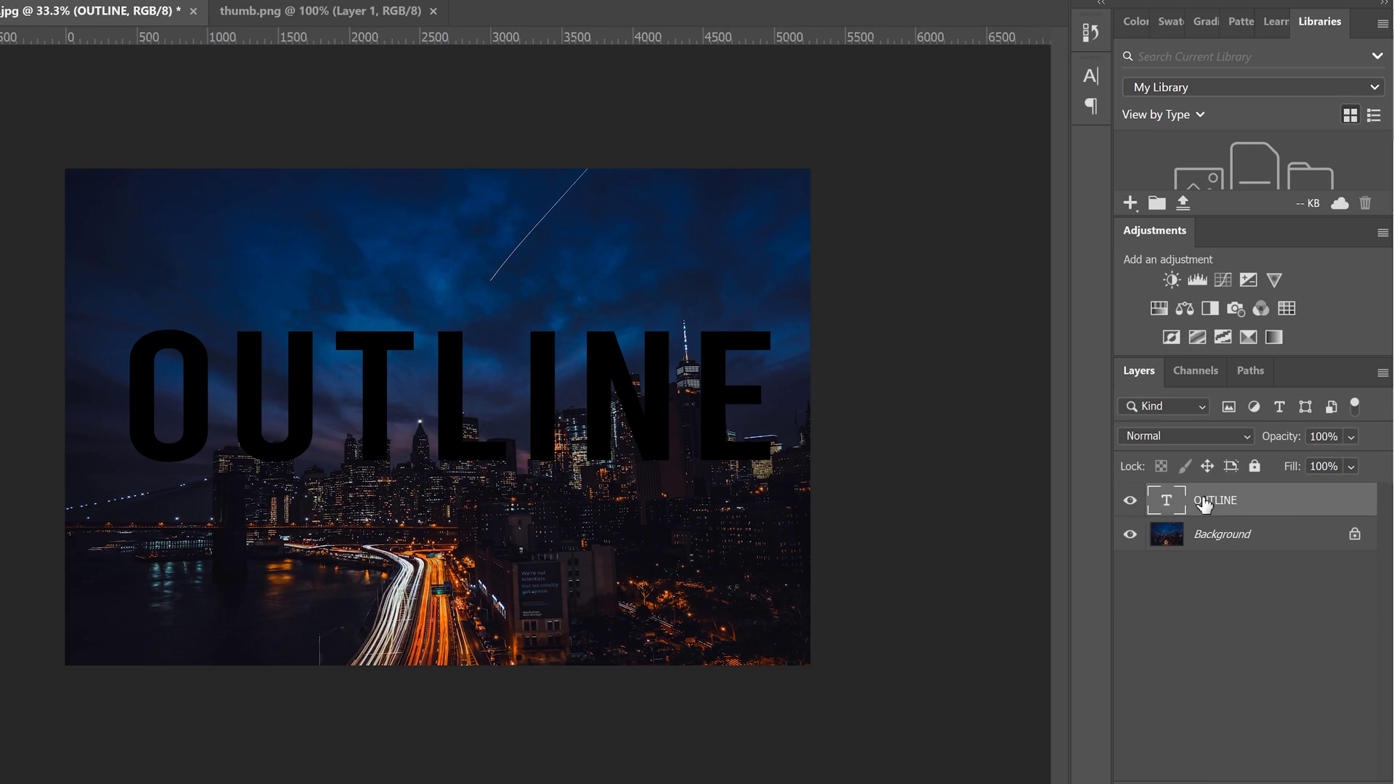
# Add a 43 px white stroke to the OUTLINE layer in Layer Style.
pyautogui.rightClick(1167, 506)
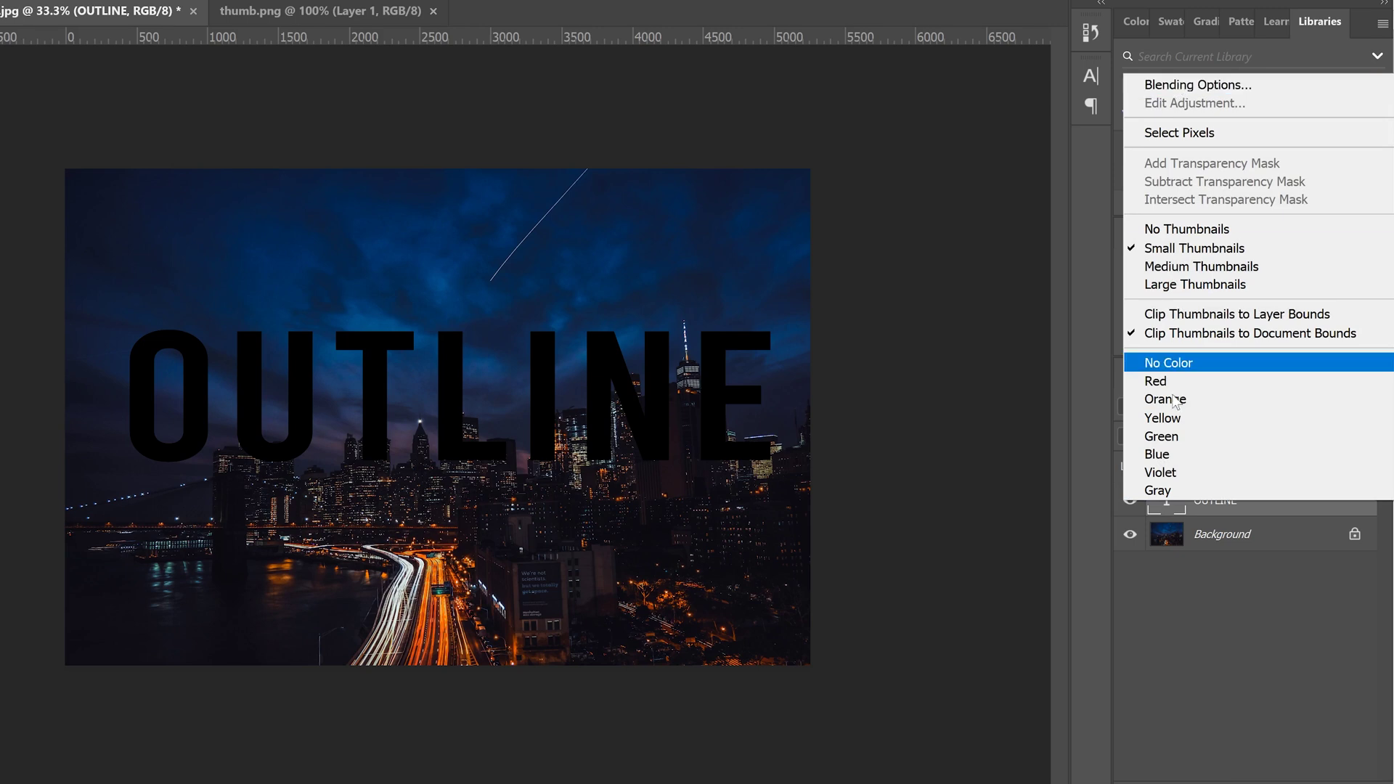
pyautogui.click(1221, 624)
pyautogui.doubleClick(1282, 503)
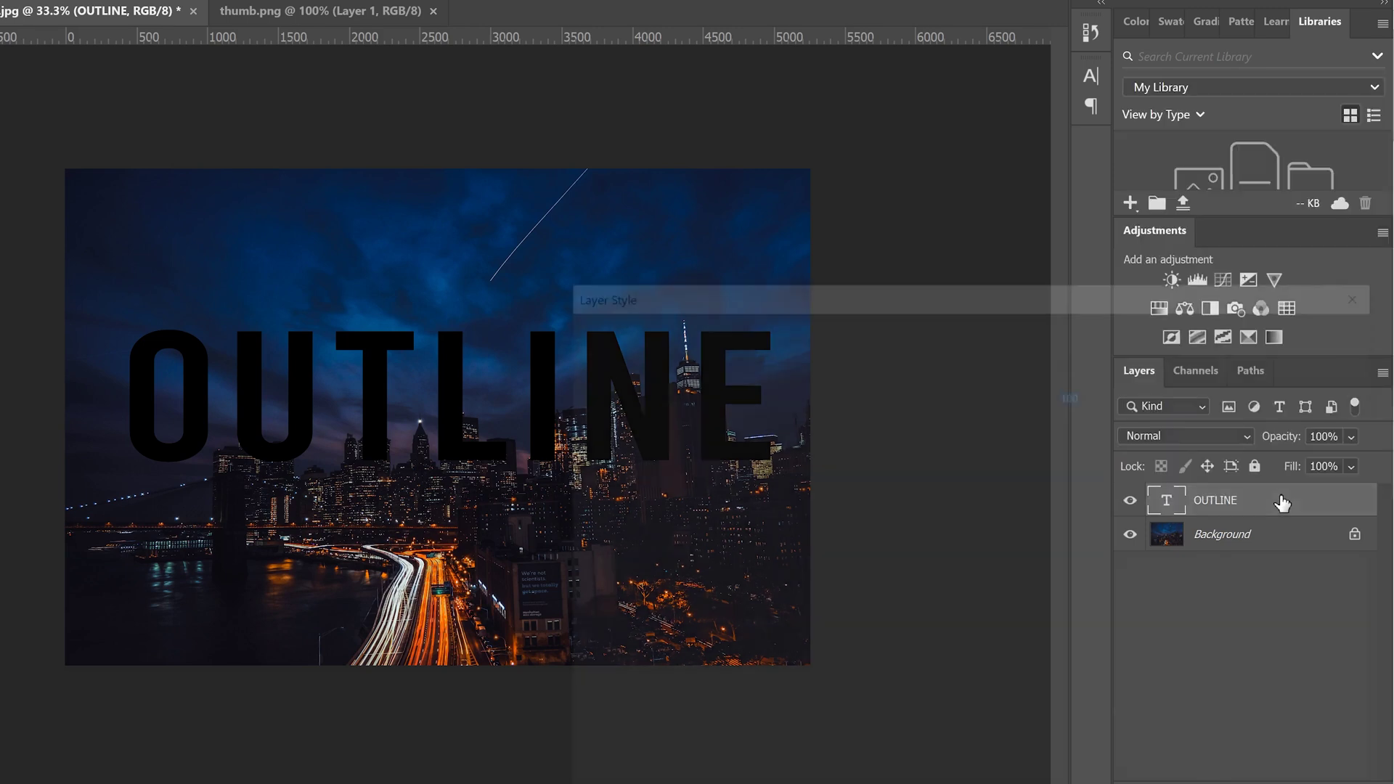
pyautogui.moveTo(1035, 289); pyautogui.dragTo(994, 125)
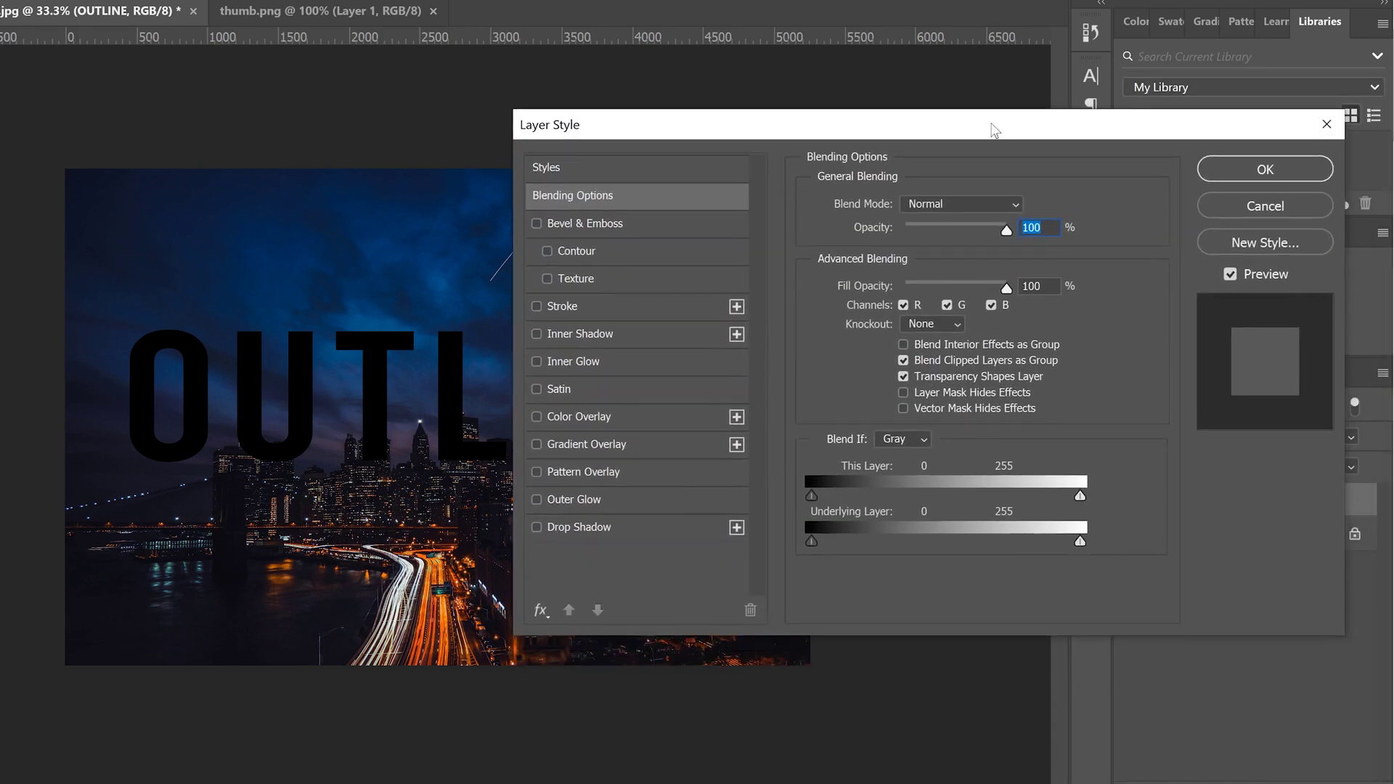
pyautogui.moveTo(532, 118); pyautogui.dragTo(549, 116)
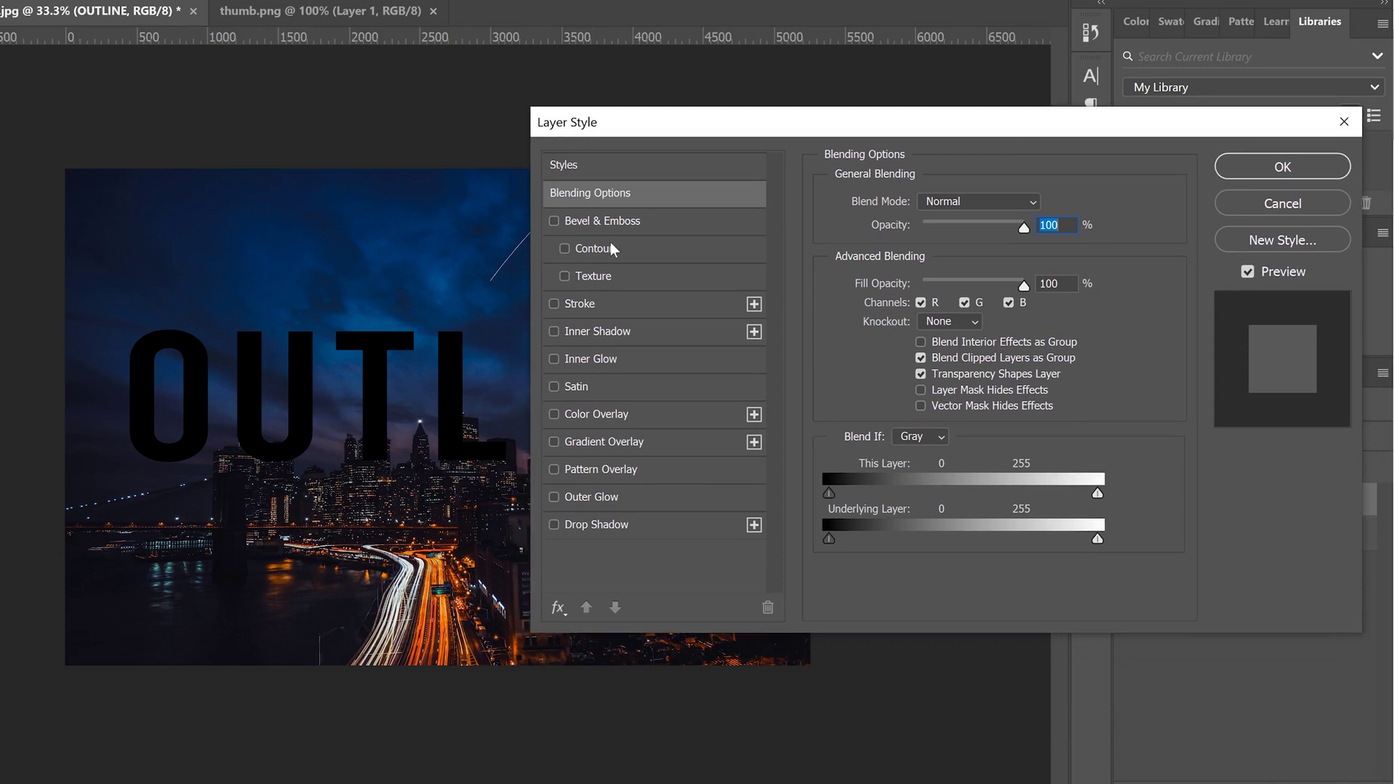
pyautogui.click(584, 303)
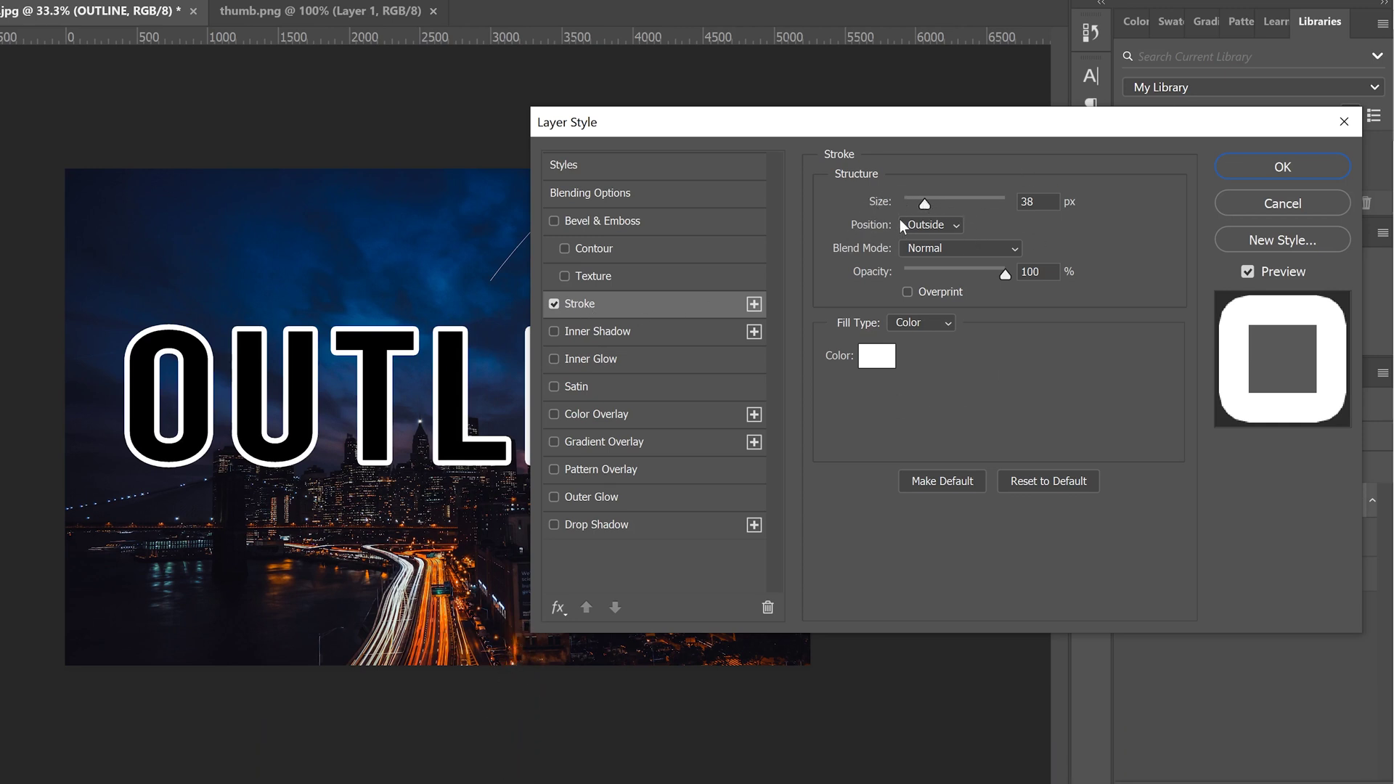
pyautogui.moveTo(927, 203)
pyautogui.mouseDown()
pyautogui.moveTo(943, 204)
pyautogui.moveTo(926, 200)
pyautogui.mouseUp()
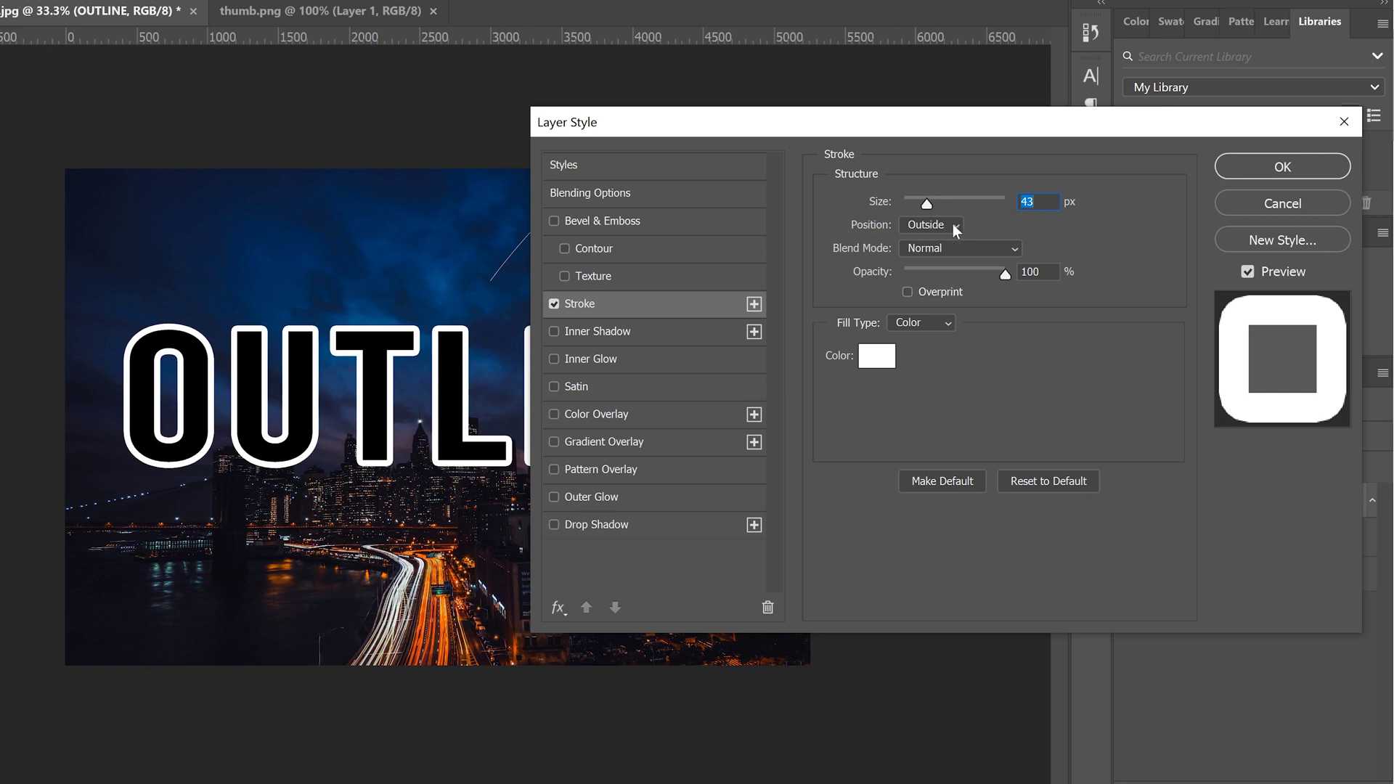
# Try Inside, Outside and Center stroke positions, finally setting Position to Outside.
pyautogui.click(952, 223)
pyautogui.click(932, 260)
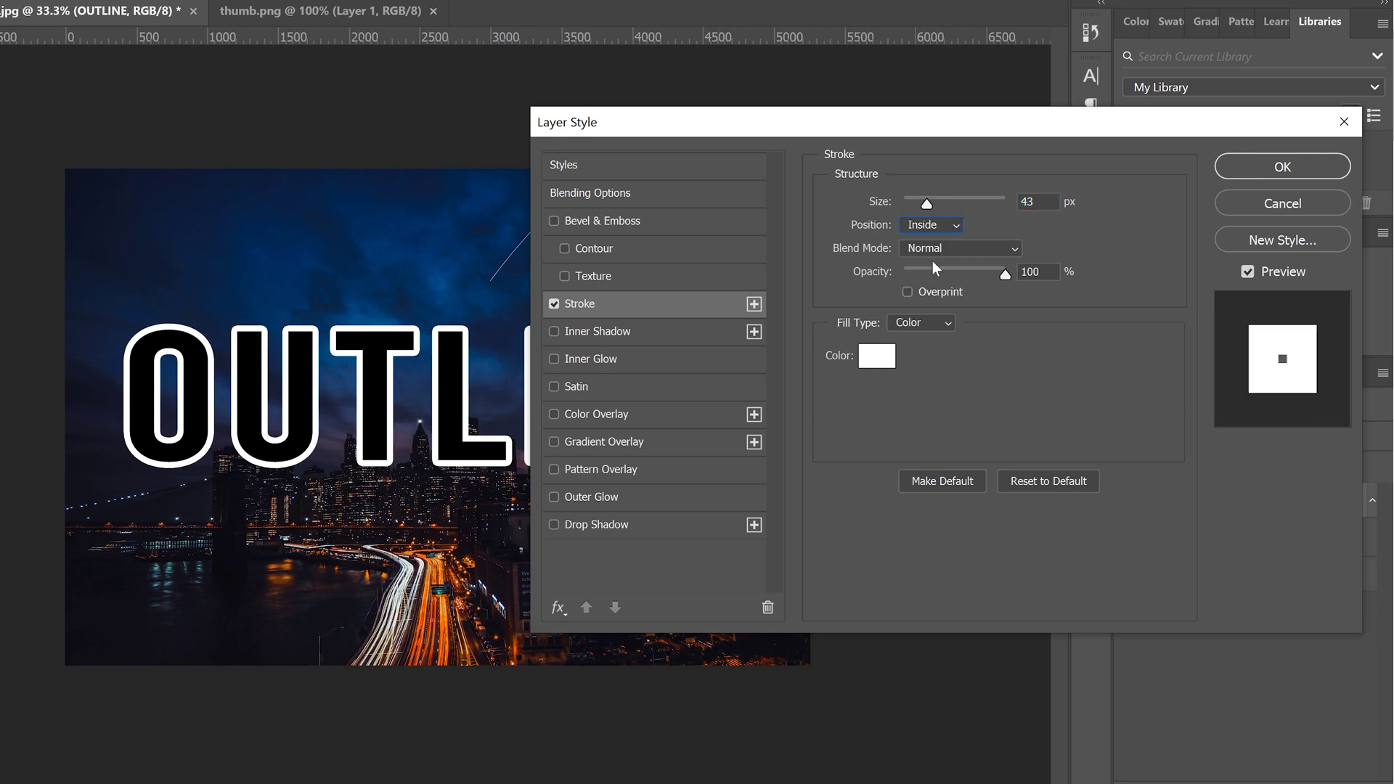
pyautogui.click(953, 225)
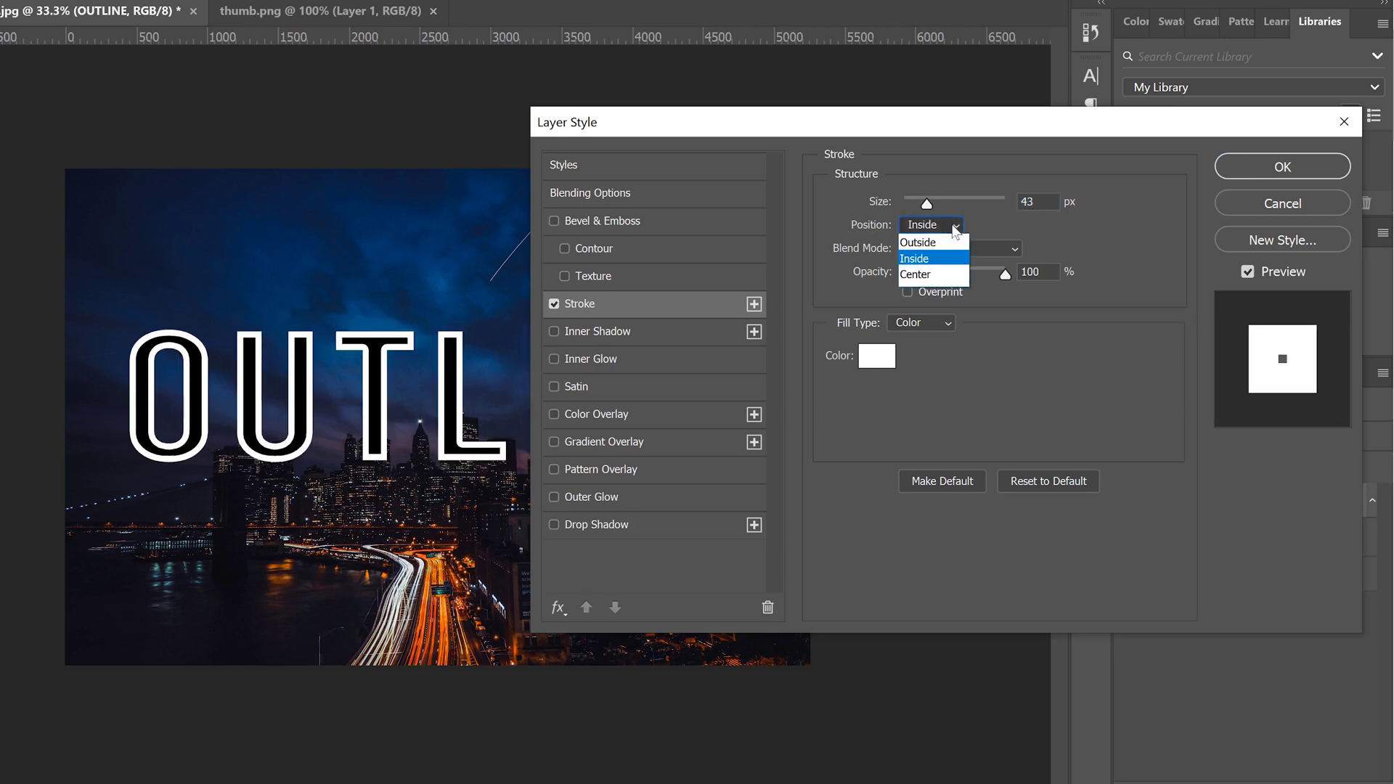
pyautogui.click(937, 244)
pyautogui.click(953, 225)
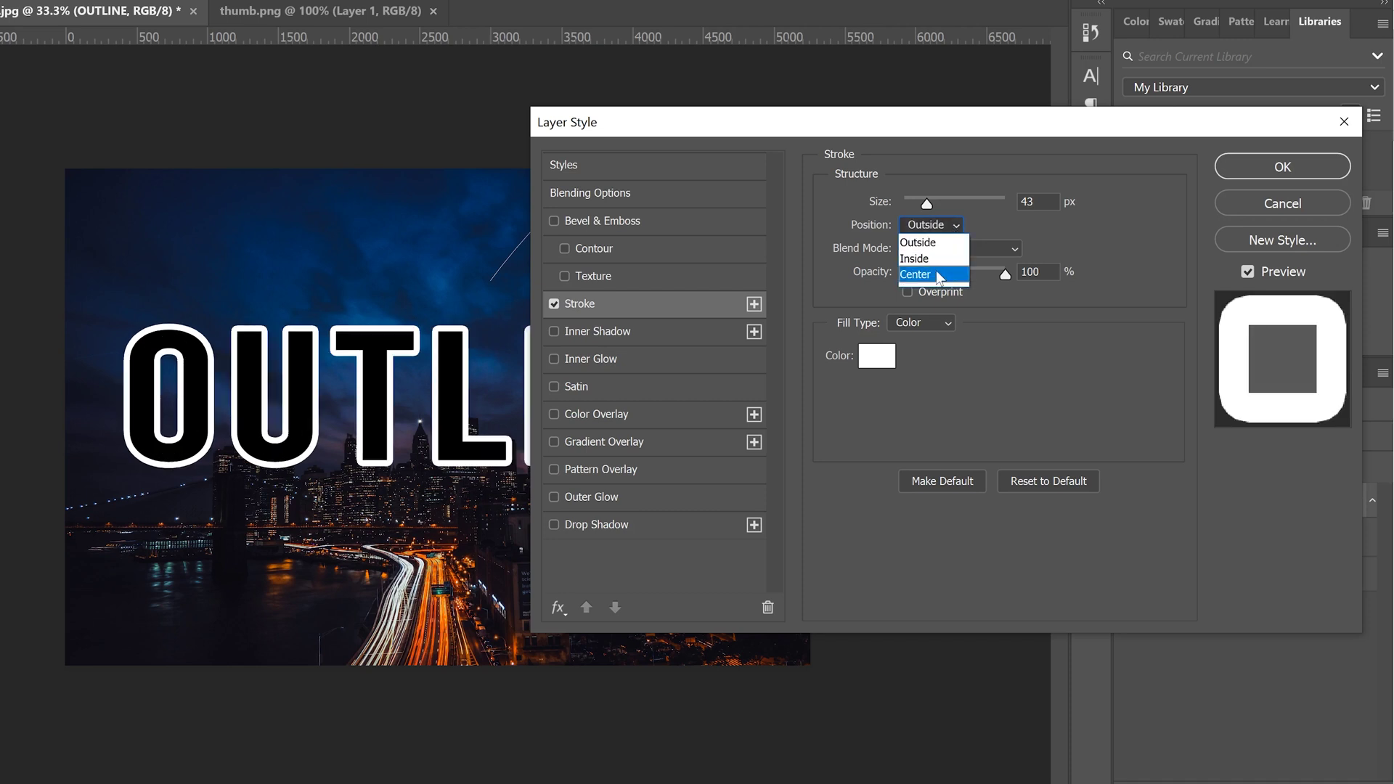
pyautogui.click(935, 276)
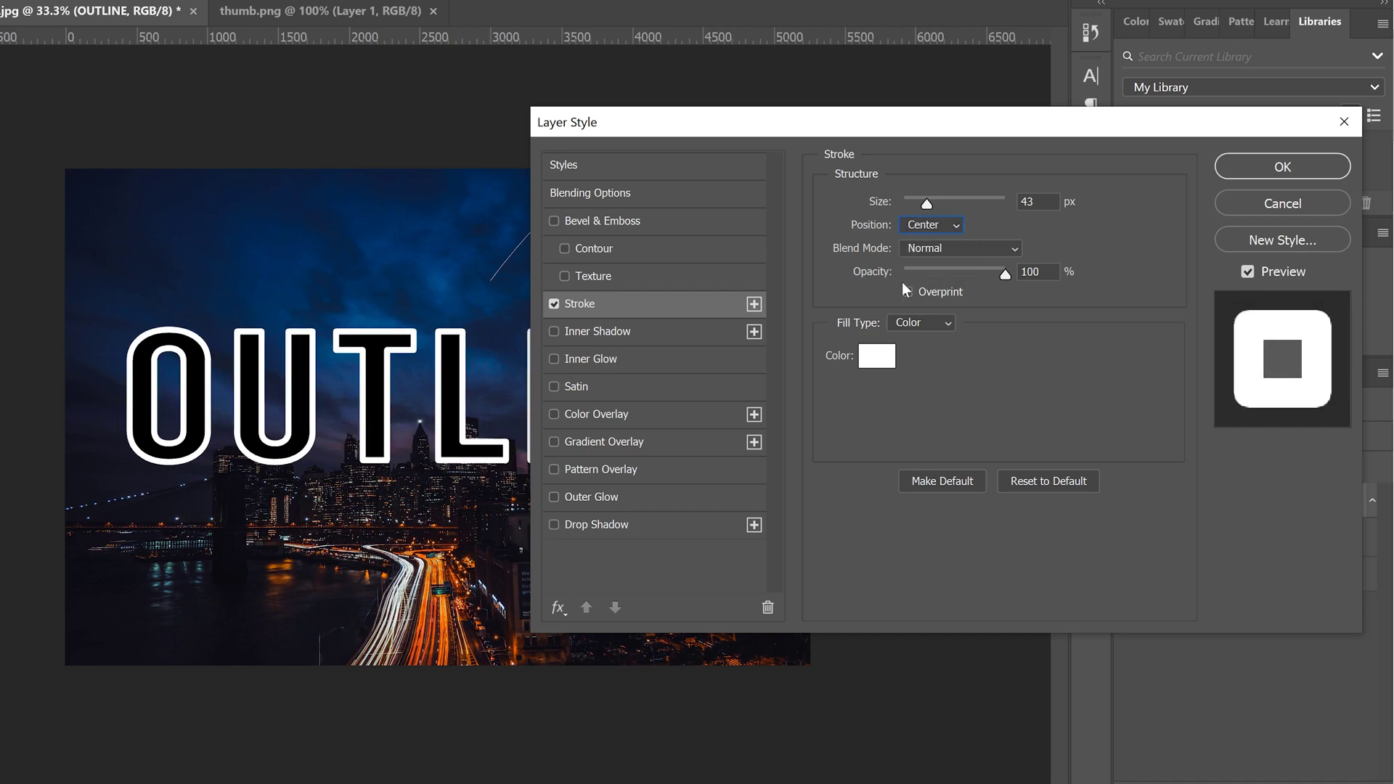
pyautogui.click(955, 226)
pyautogui.click(918, 243)
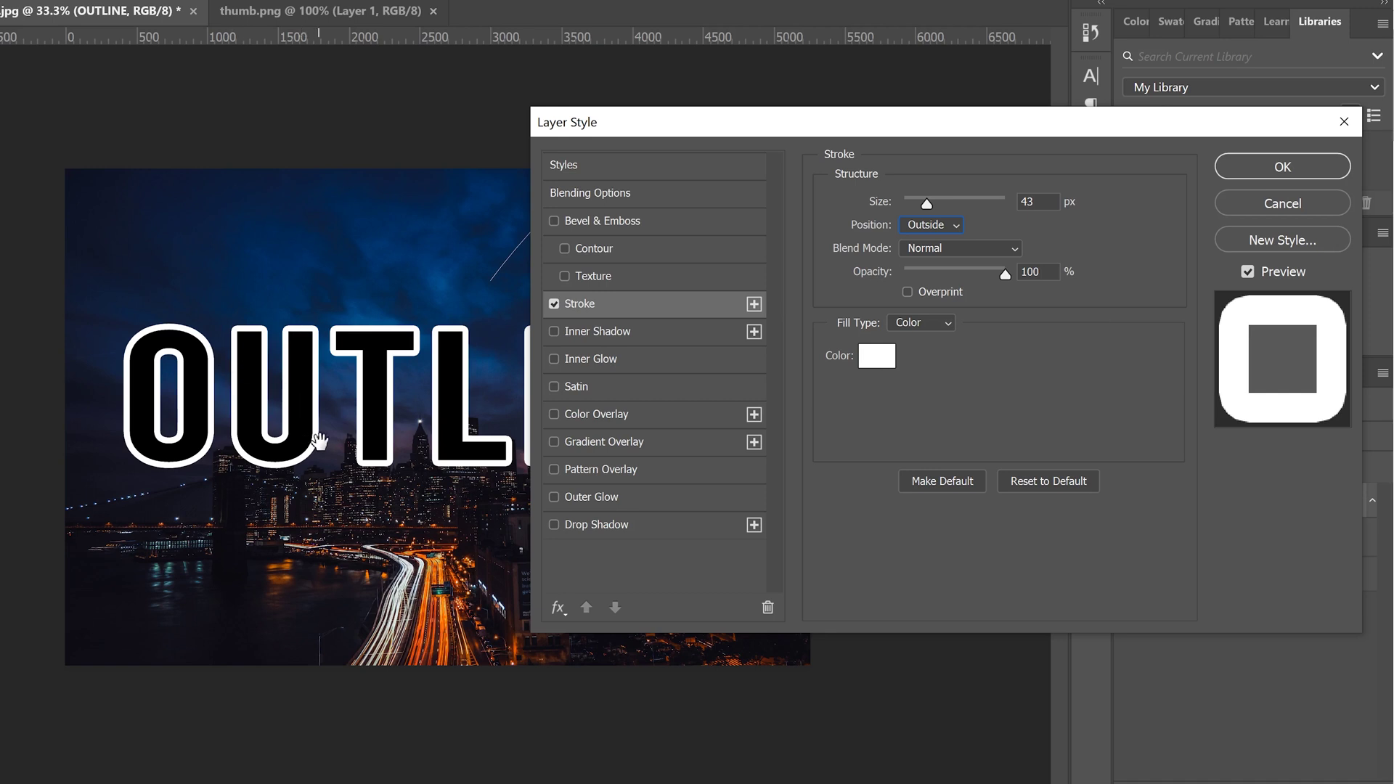
pyautogui.click(575, 193)
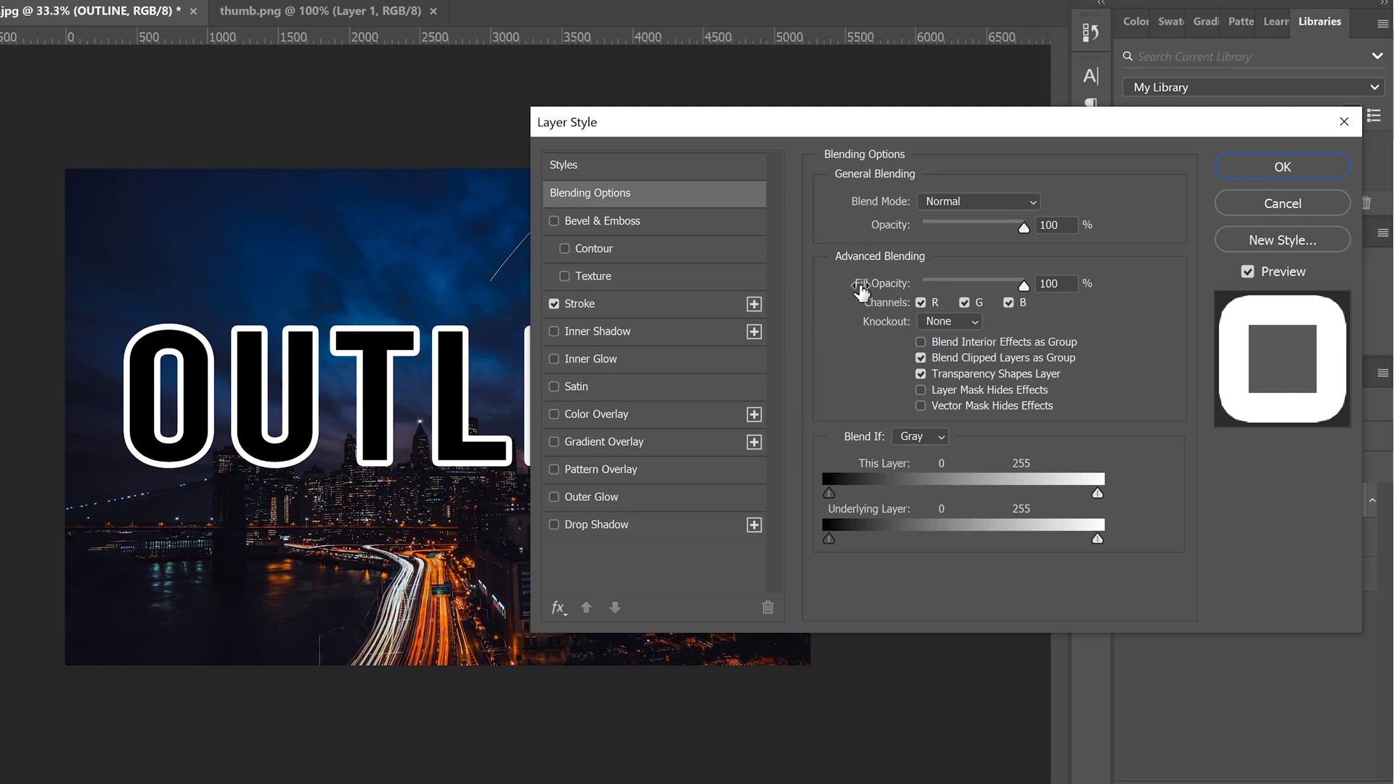
# Lower the OUTLINE layer's Fill Opacity to 0% and confirm the layer style.
pyautogui.moveTo(1025, 290); pyautogui.dragTo(897, 282)
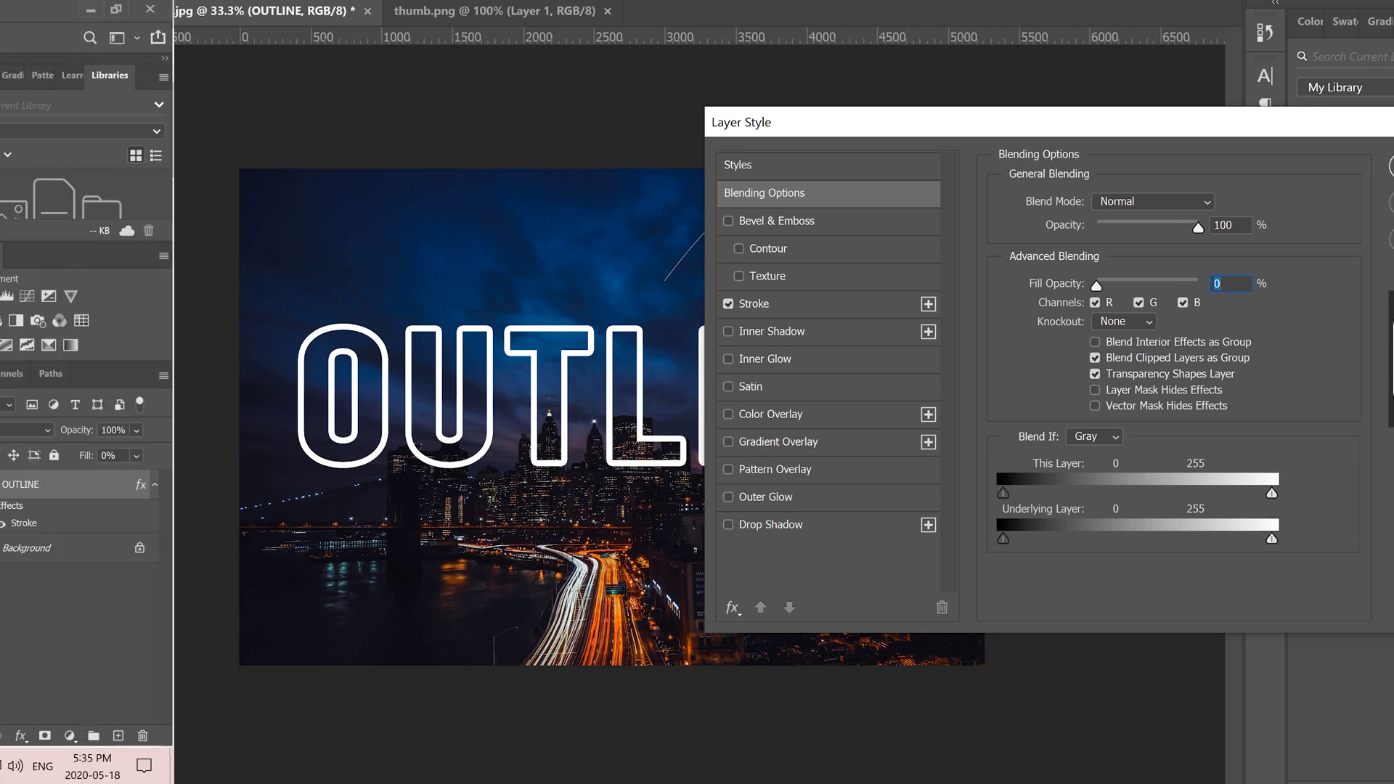
pyautogui.click(1245, 166)
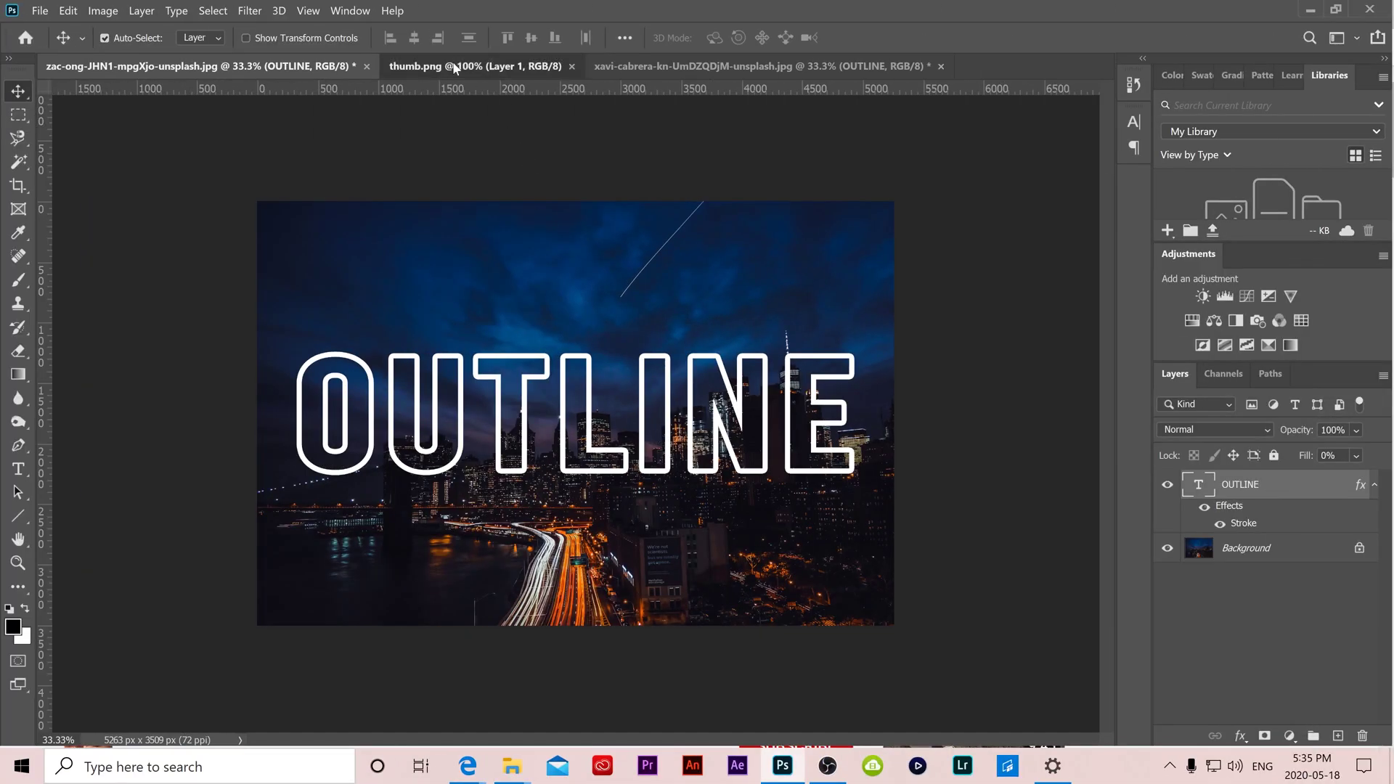
# Bring the thumbs-up icon from thumb.png onto the city photo and zoom to 100%.
pyautogui.click(476, 66)
pyautogui.moveTo(592, 414); pyautogui.dragTo(611, 297)
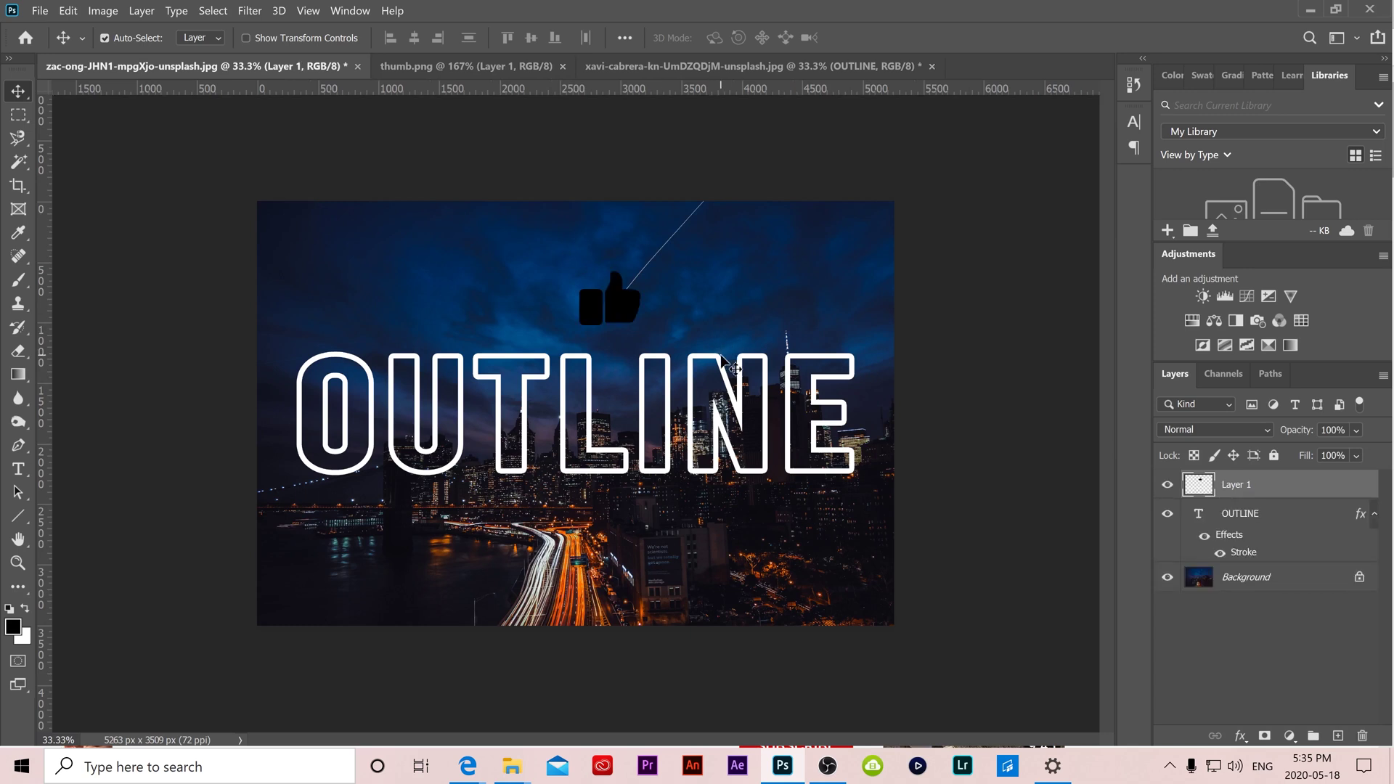
pyautogui.hotkey('ctrl', '+')
pyautogui.hotkey('ctrl', '+')
pyautogui.hotkey('ctrl', '+')
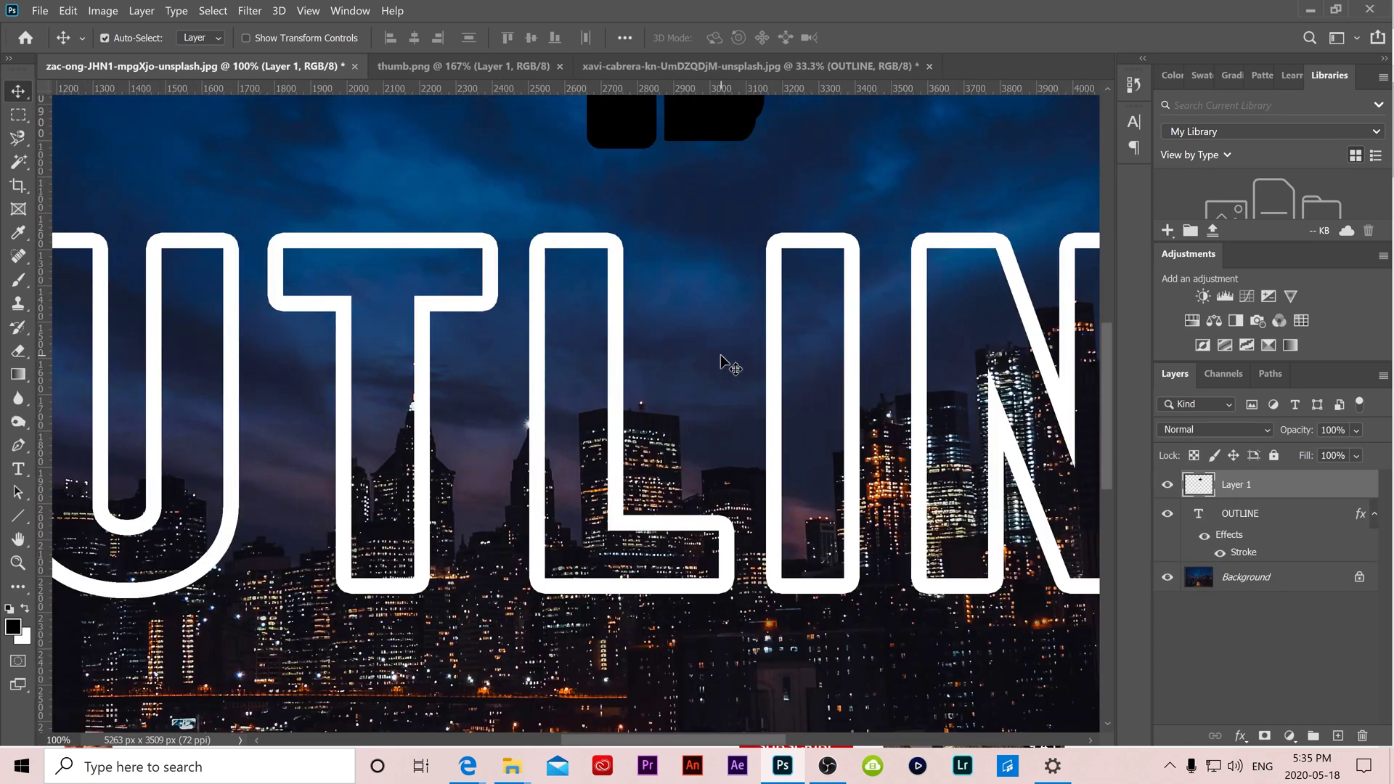
pyautogui.scroll(5, 721, 355)
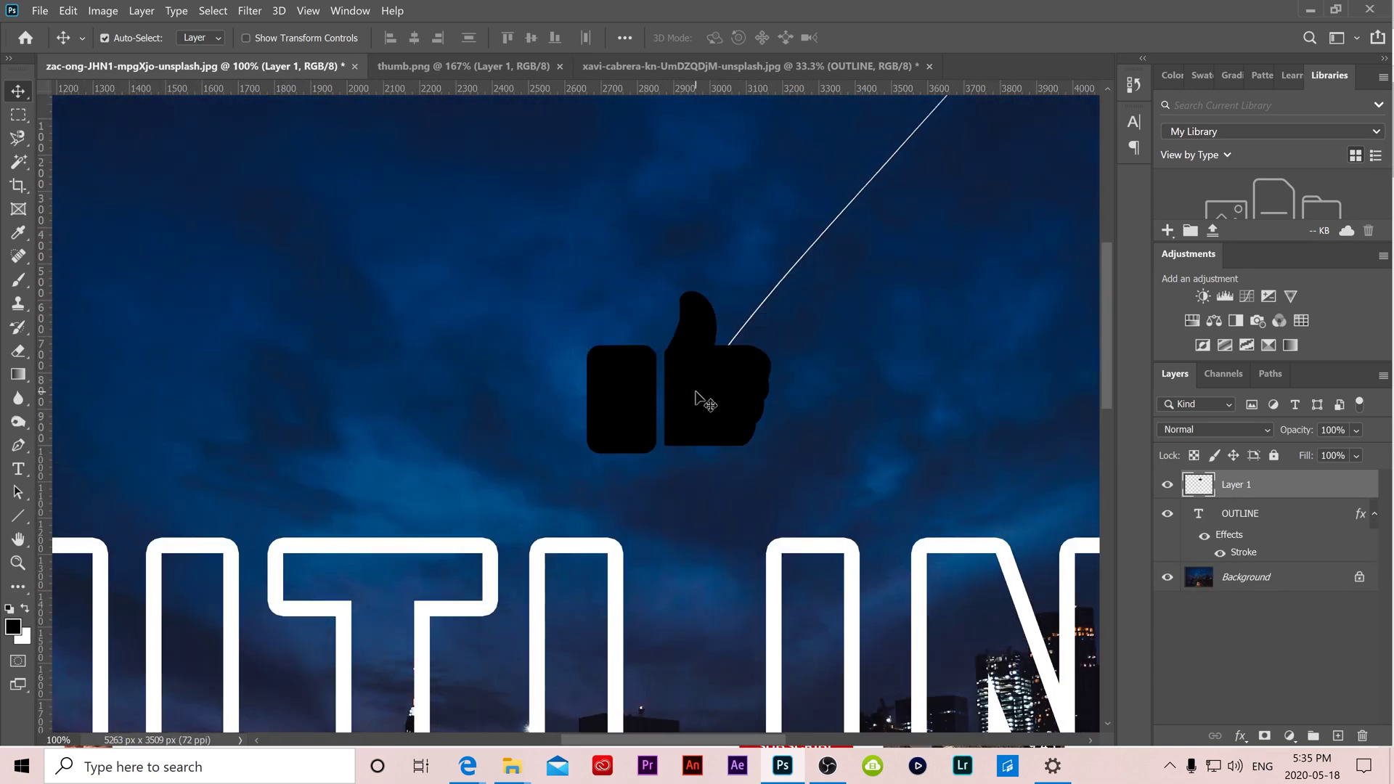
# Give the thumbs-up icon an 18 px white stroke and 0% fill opacity.
pyautogui.rightClick(1202, 488)
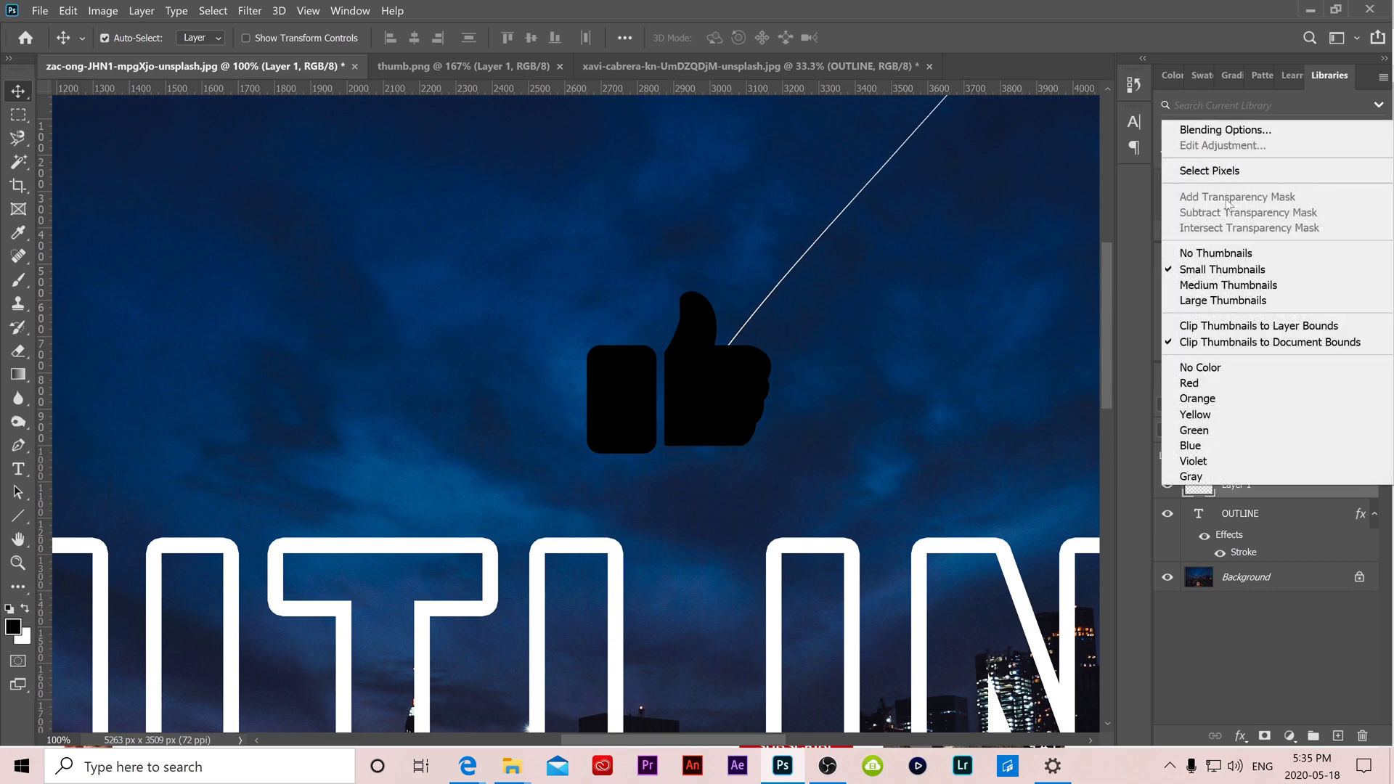
pyautogui.click(1236, 133)
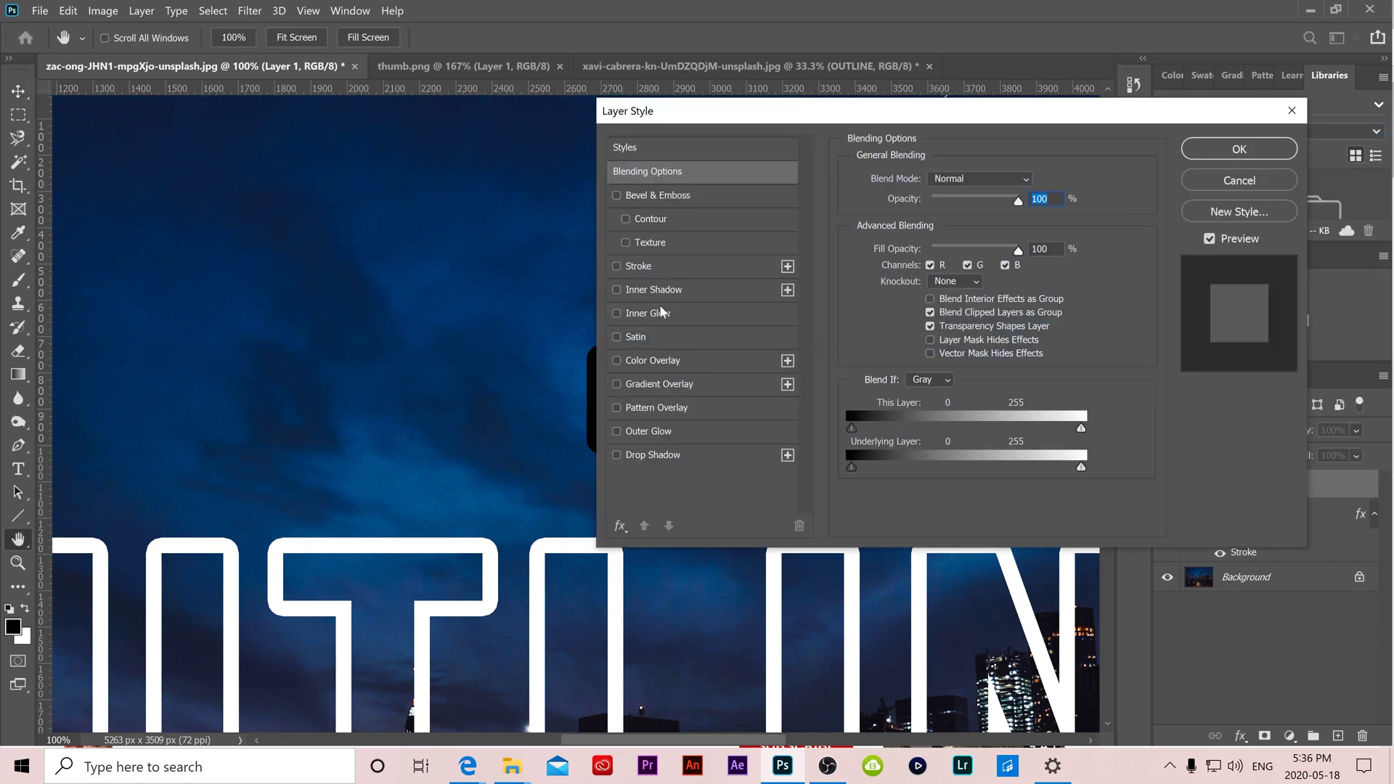
pyautogui.click(639, 266)
pyautogui.moveTo(740, 110); pyautogui.dragTo(1005, 117)
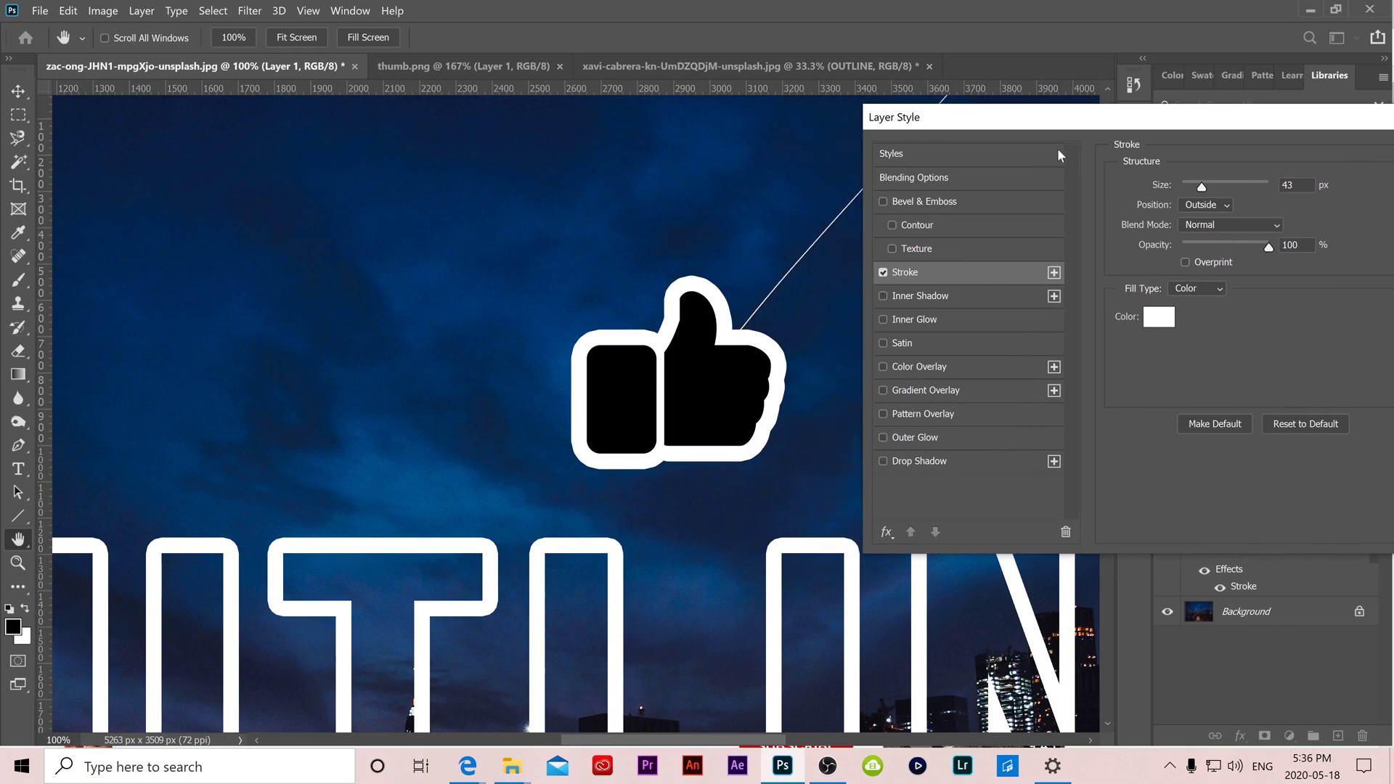
pyautogui.moveTo(1202, 187); pyautogui.dragTo(1195, 188)
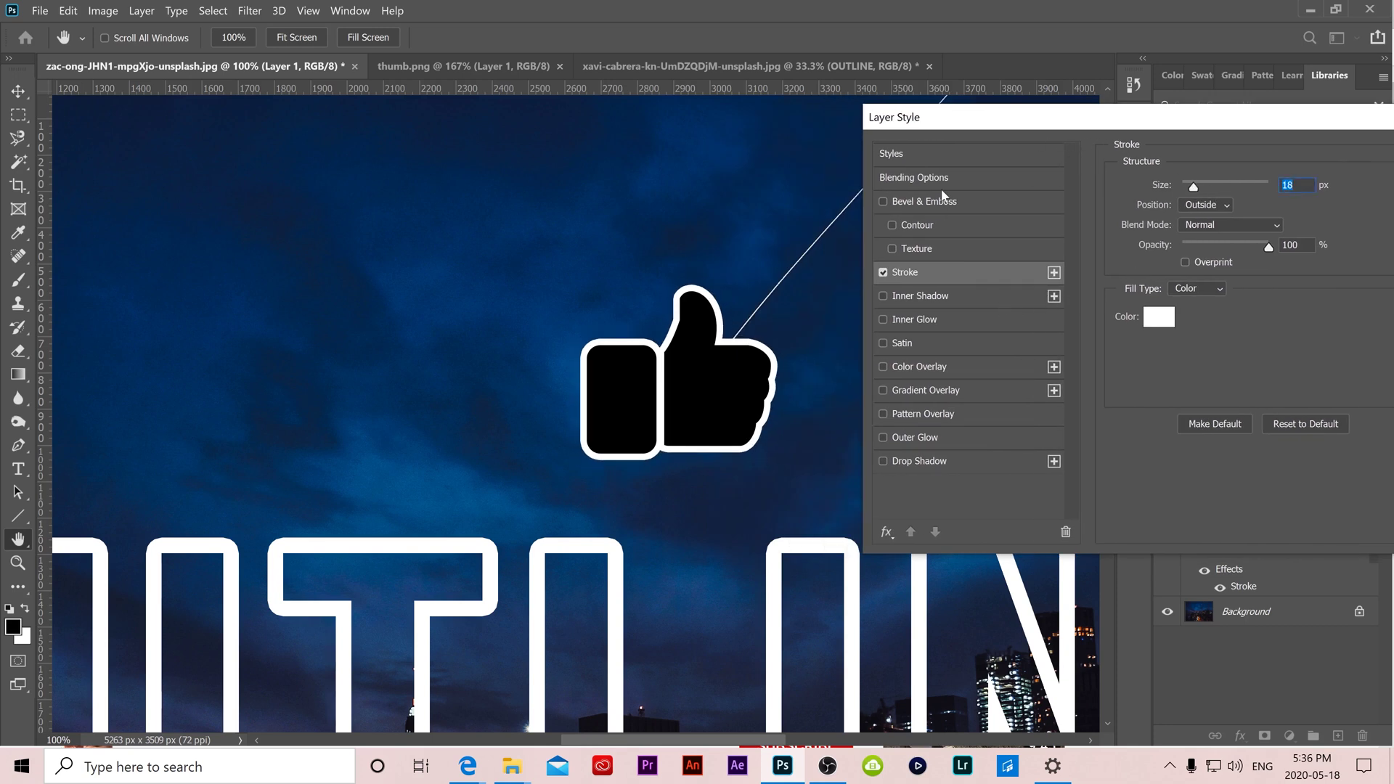
pyautogui.click(920, 178)
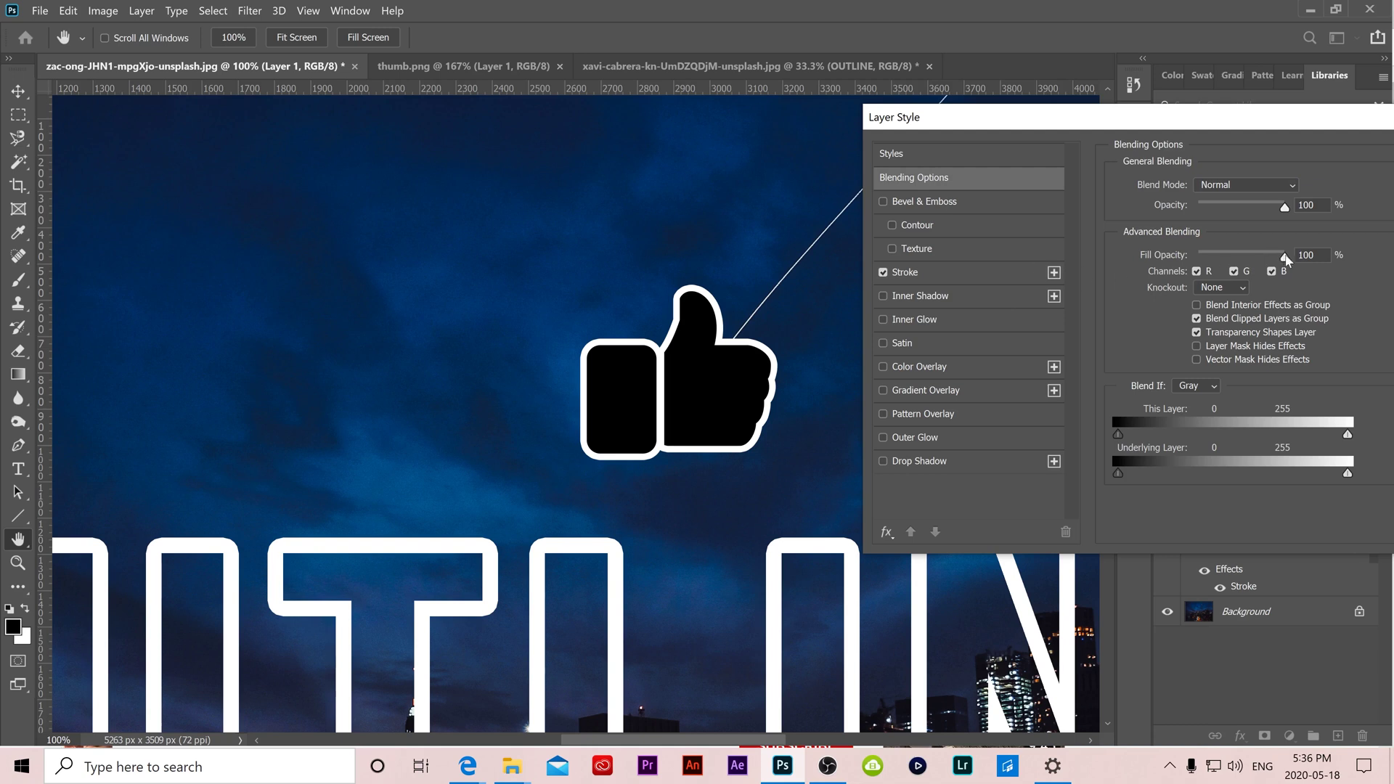
pyautogui.moveTo(1285, 255); pyautogui.dragTo(1194, 259)
pyautogui.moveTo(1141, 124); pyautogui.dragTo(655, 125)
pyautogui.click(1011, 158)
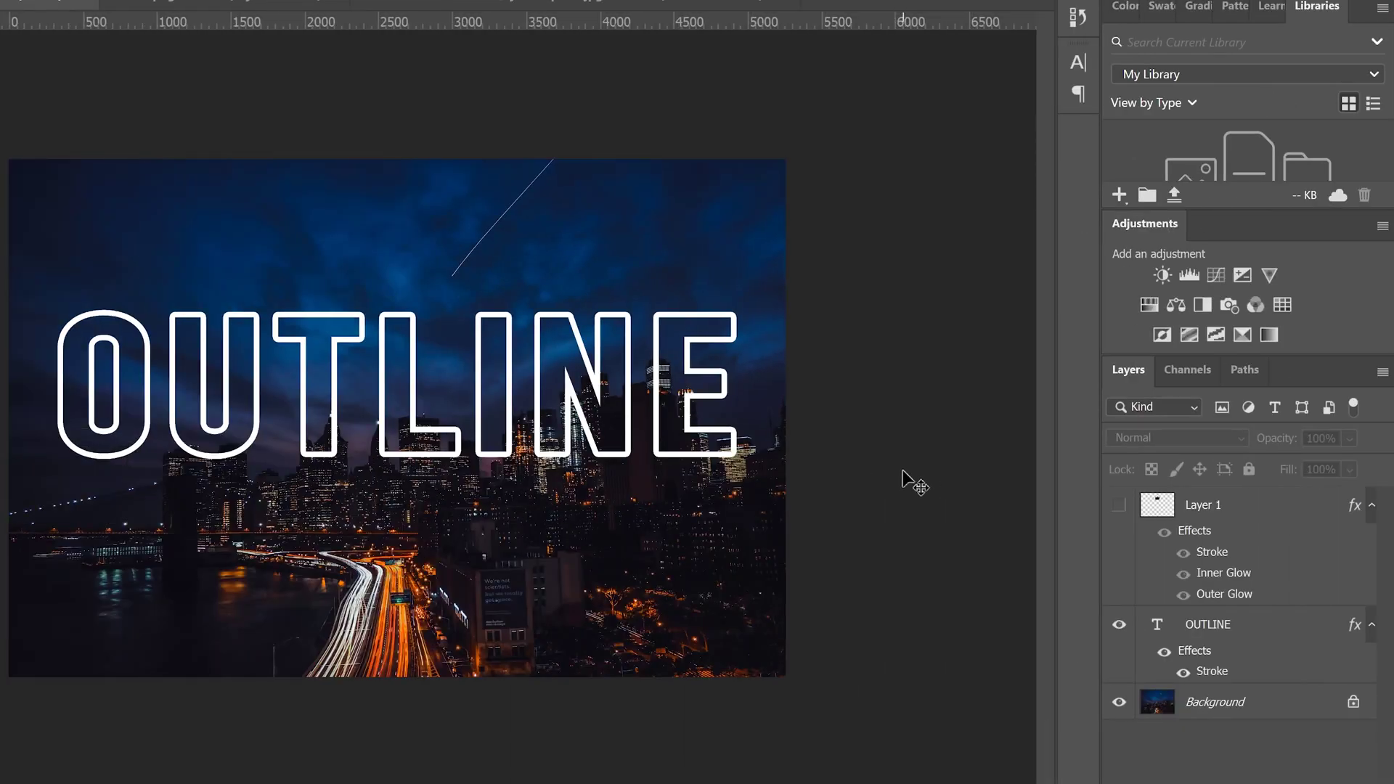
# Select the OUTLINE type layer and type CHANGE.
pyautogui.click(1158, 628)
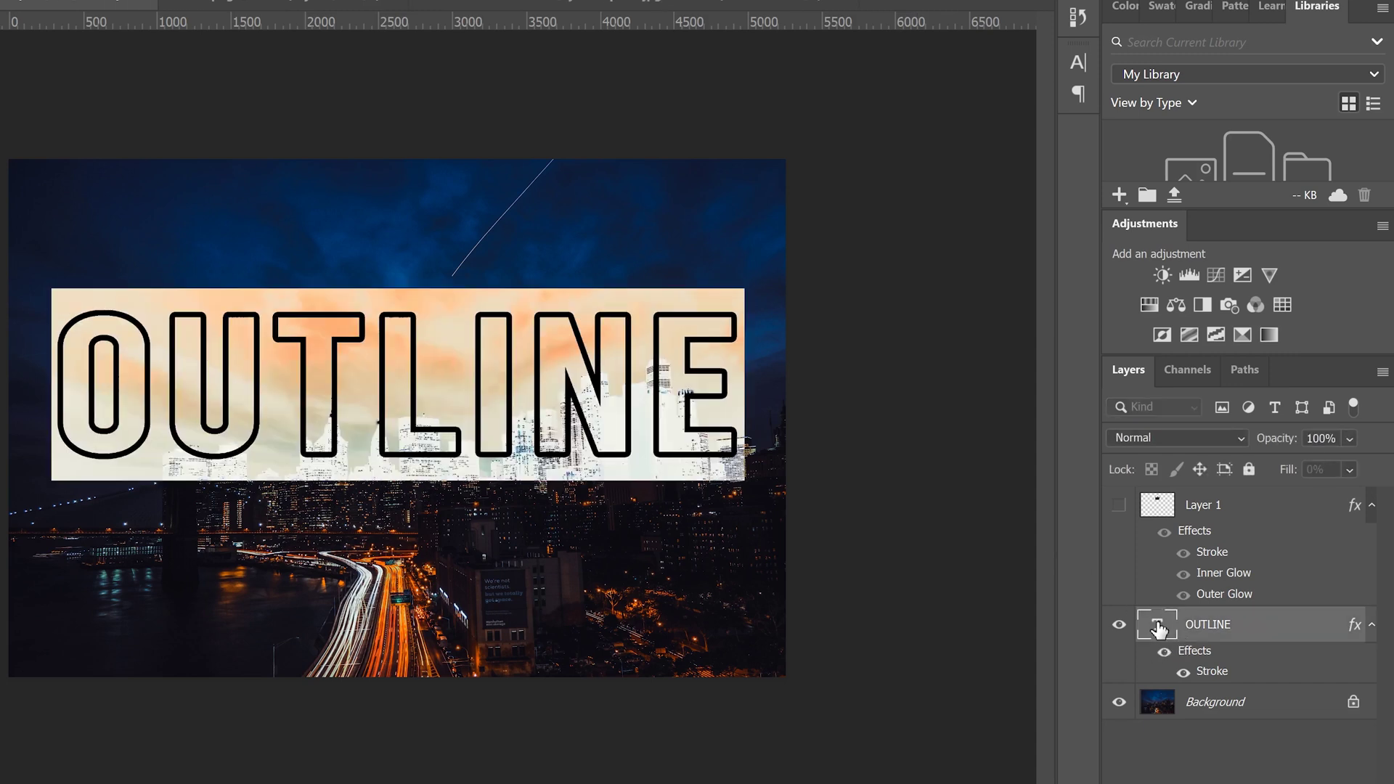
pyautogui.write('CHANGE')
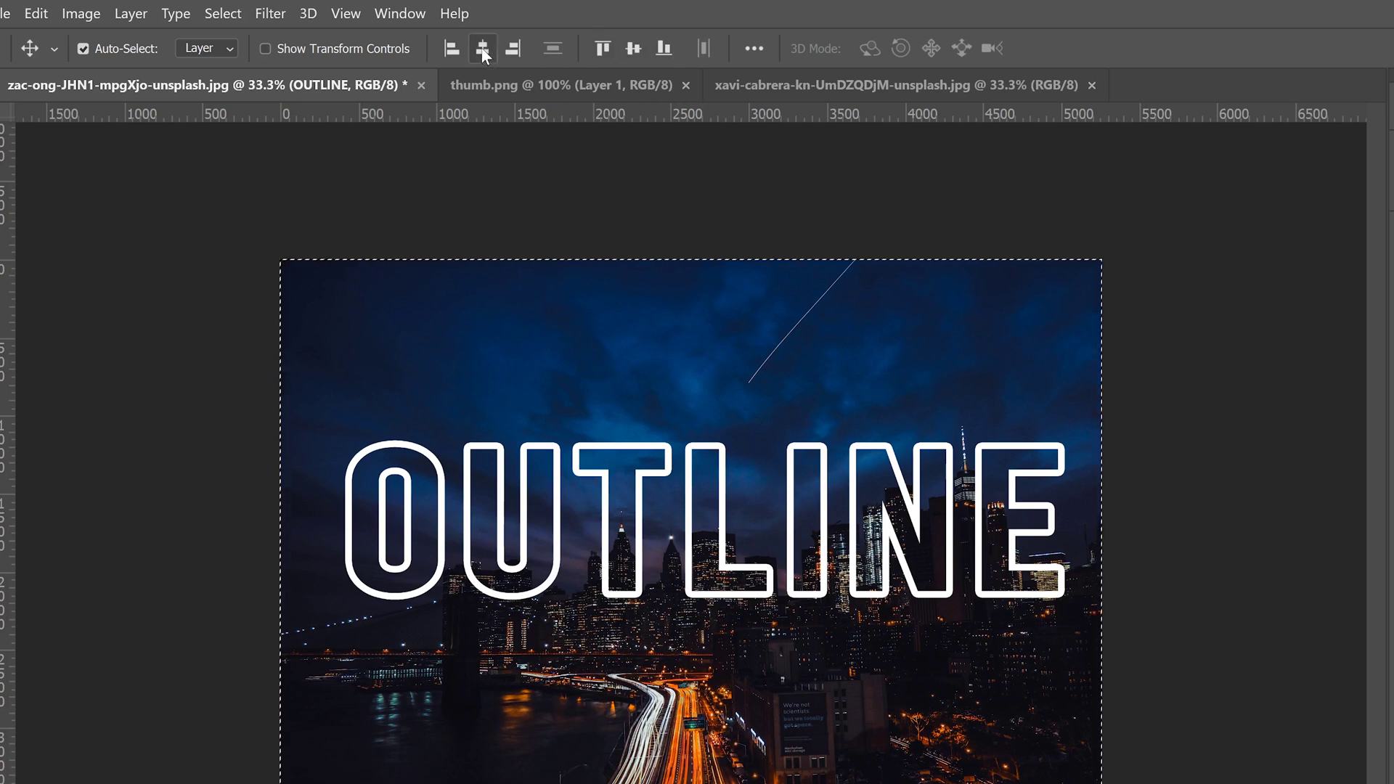
# Align the OUTLINE text to the canvas's horizontal and vertical centres.
pyautogui.click(483, 51)
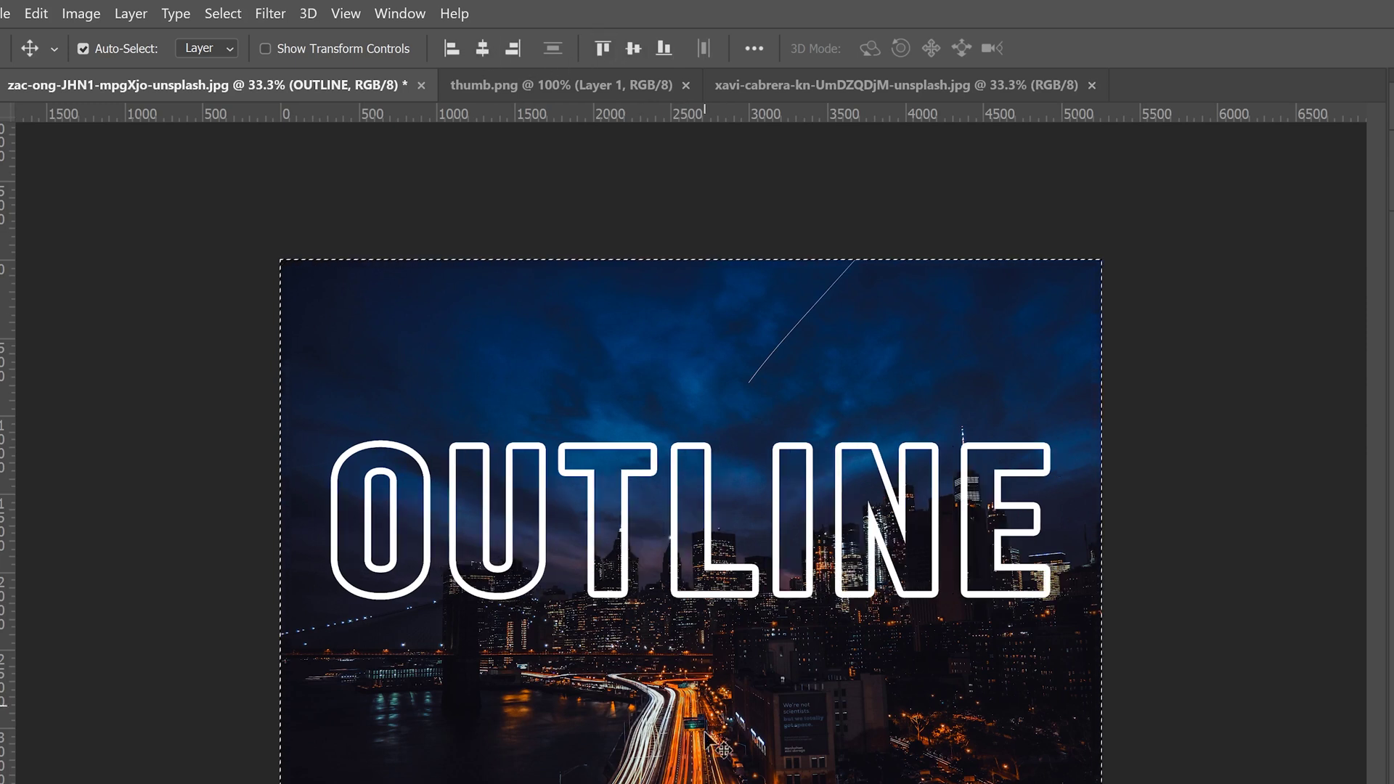
pyautogui.click(631, 49)
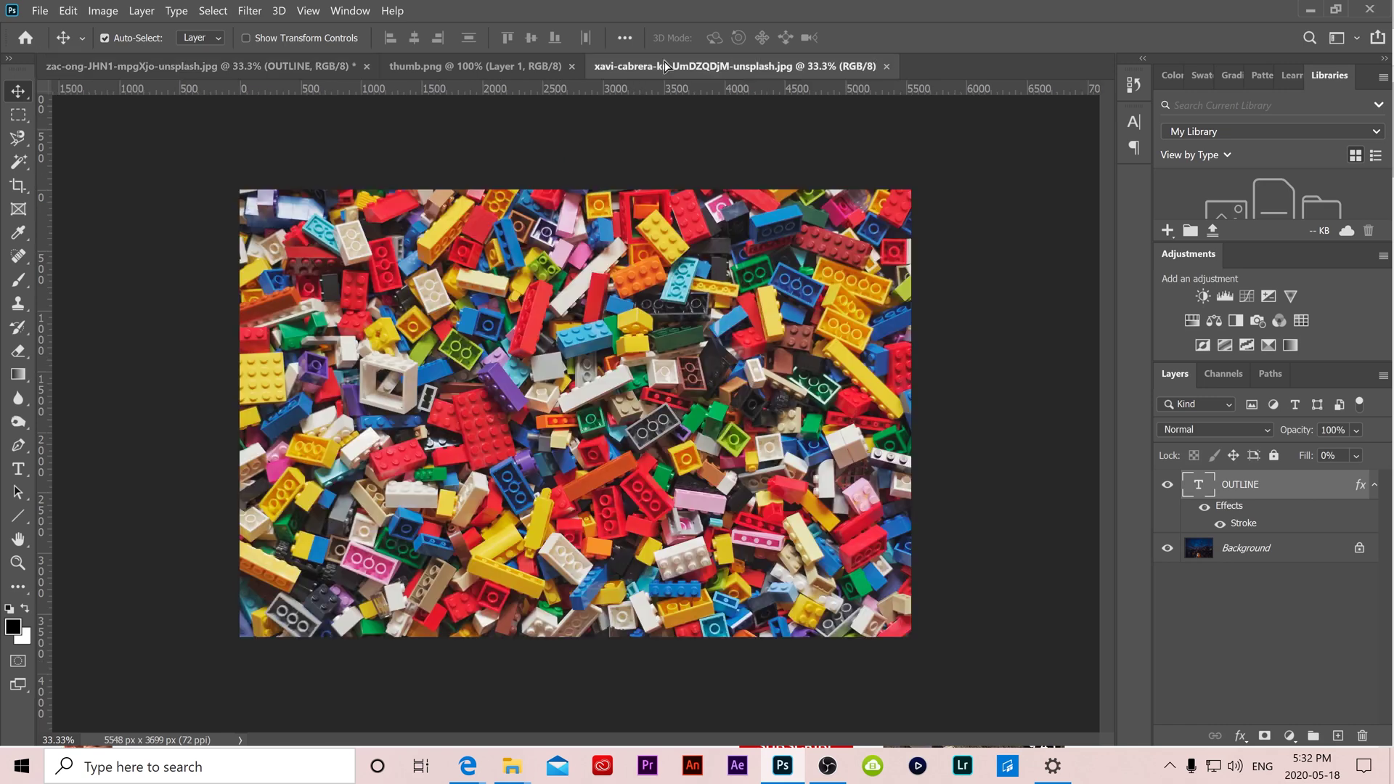
# Copy the OUTLINE layer into the Lego photo and add a drop shadow at distance 44.
pyautogui.moveTo(664, 67); pyautogui.dragTo(584, 398)
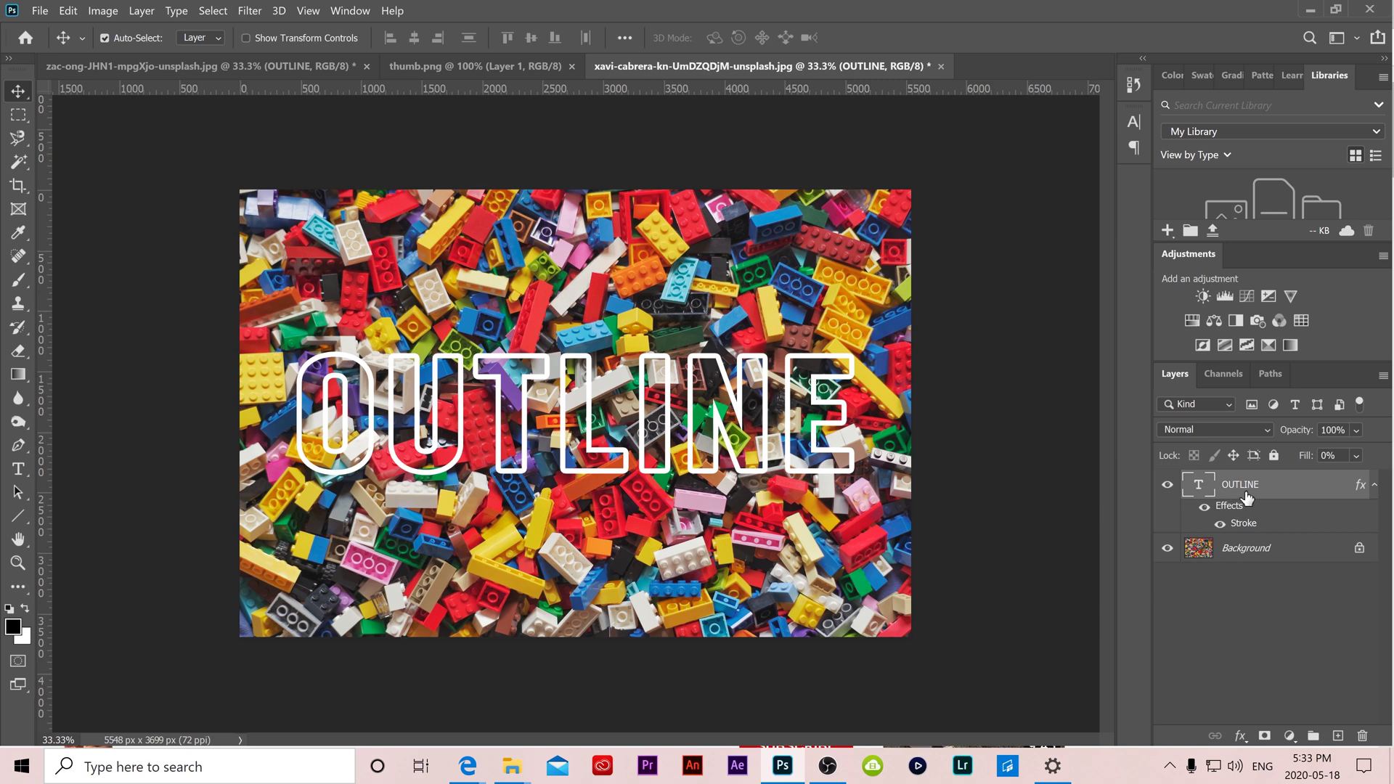
pyautogui.rightClick(1200, 489)
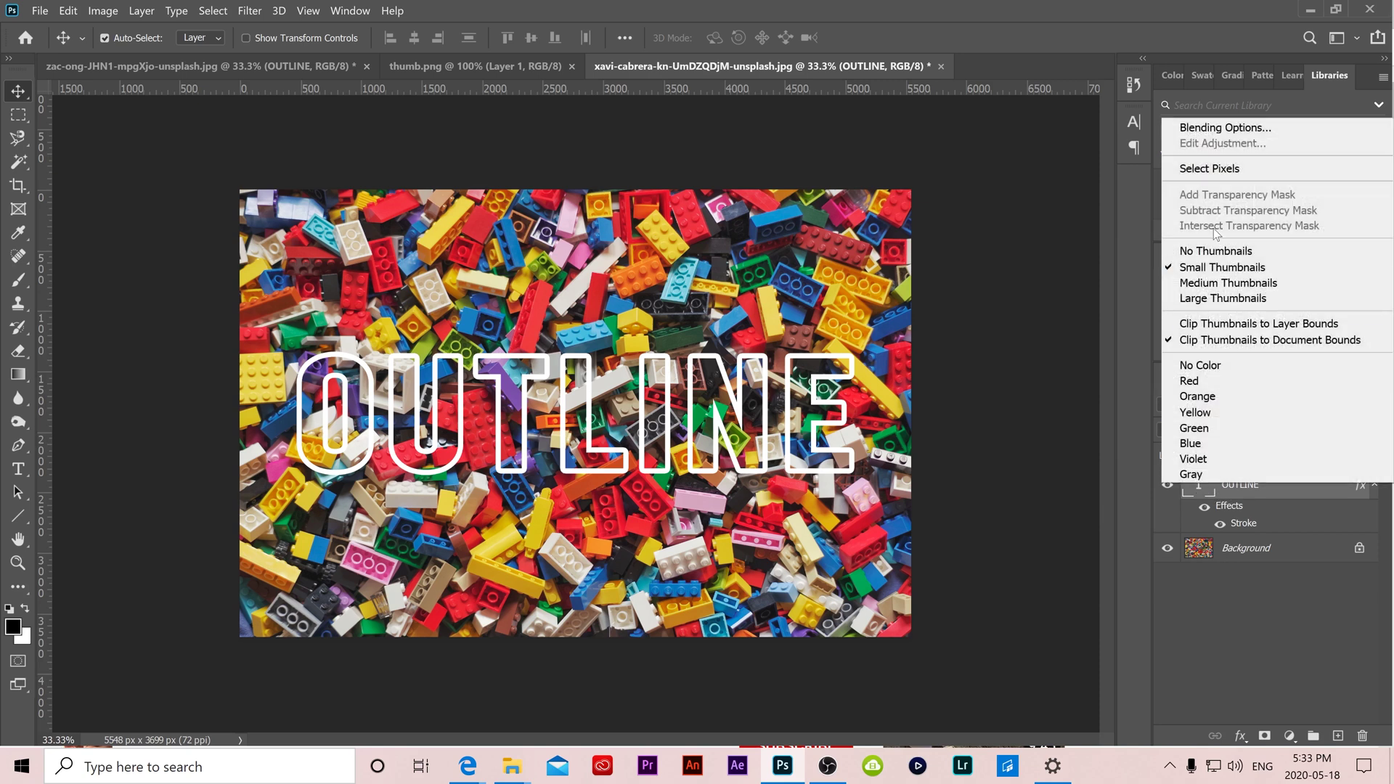
pyautogui.click(1227, 130)
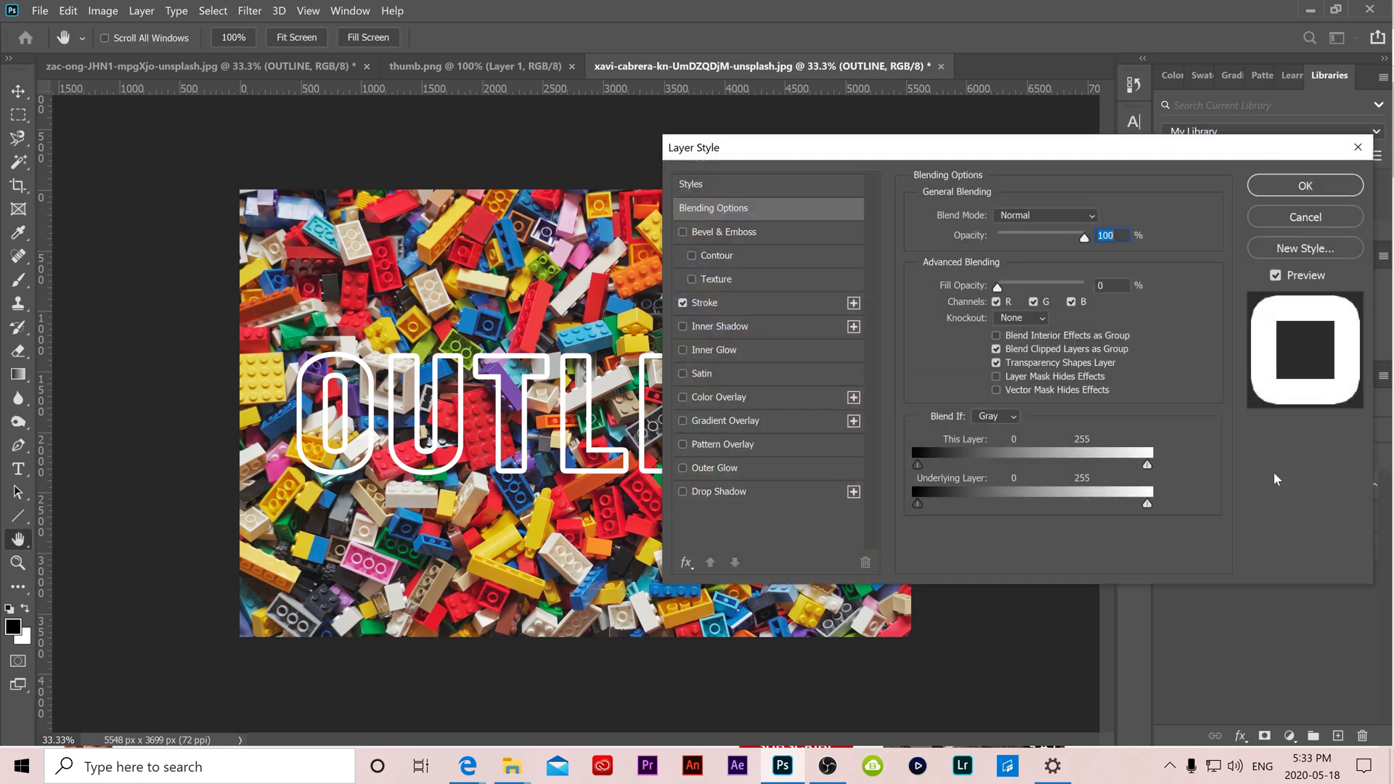
pyautogui.moveTo(1015, 148); pyautogui.dragTo(989, 134)
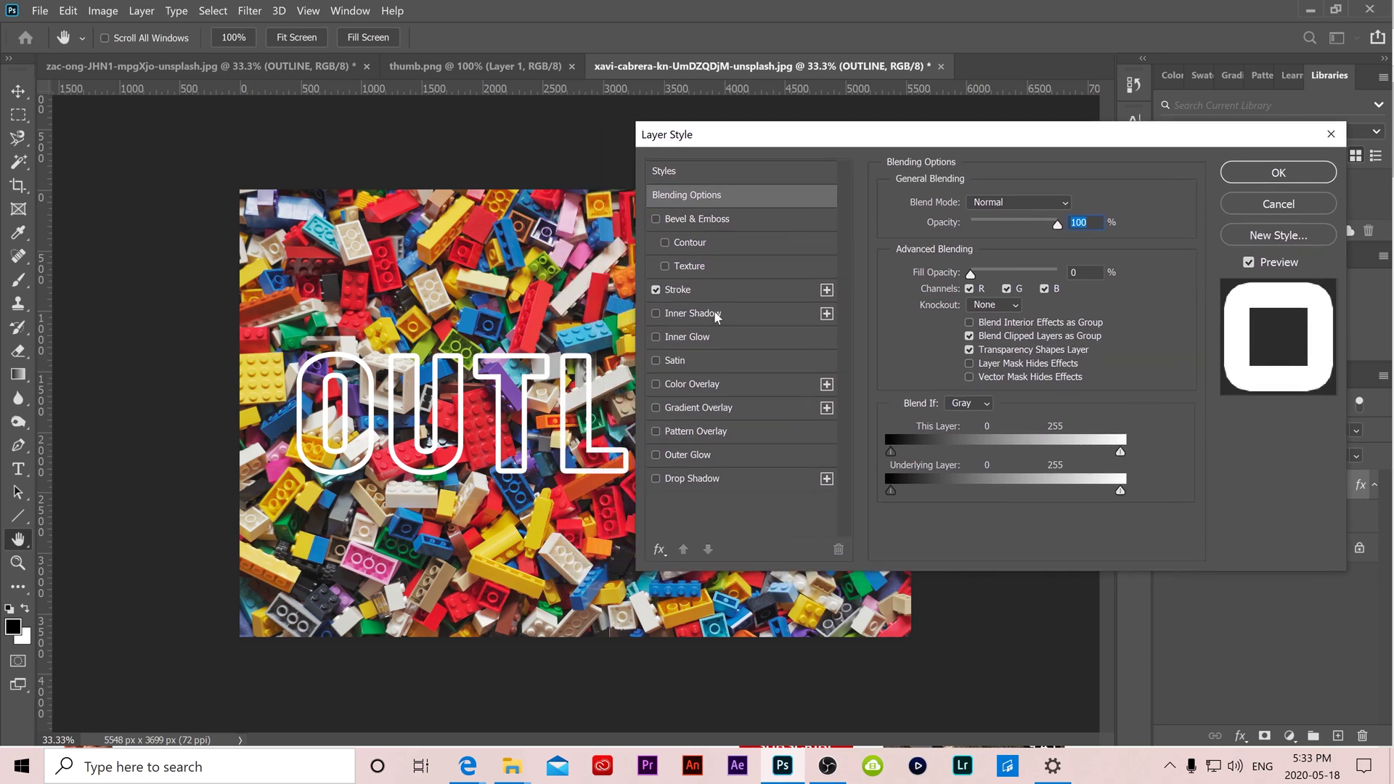
pyautogui.click(685, 478)
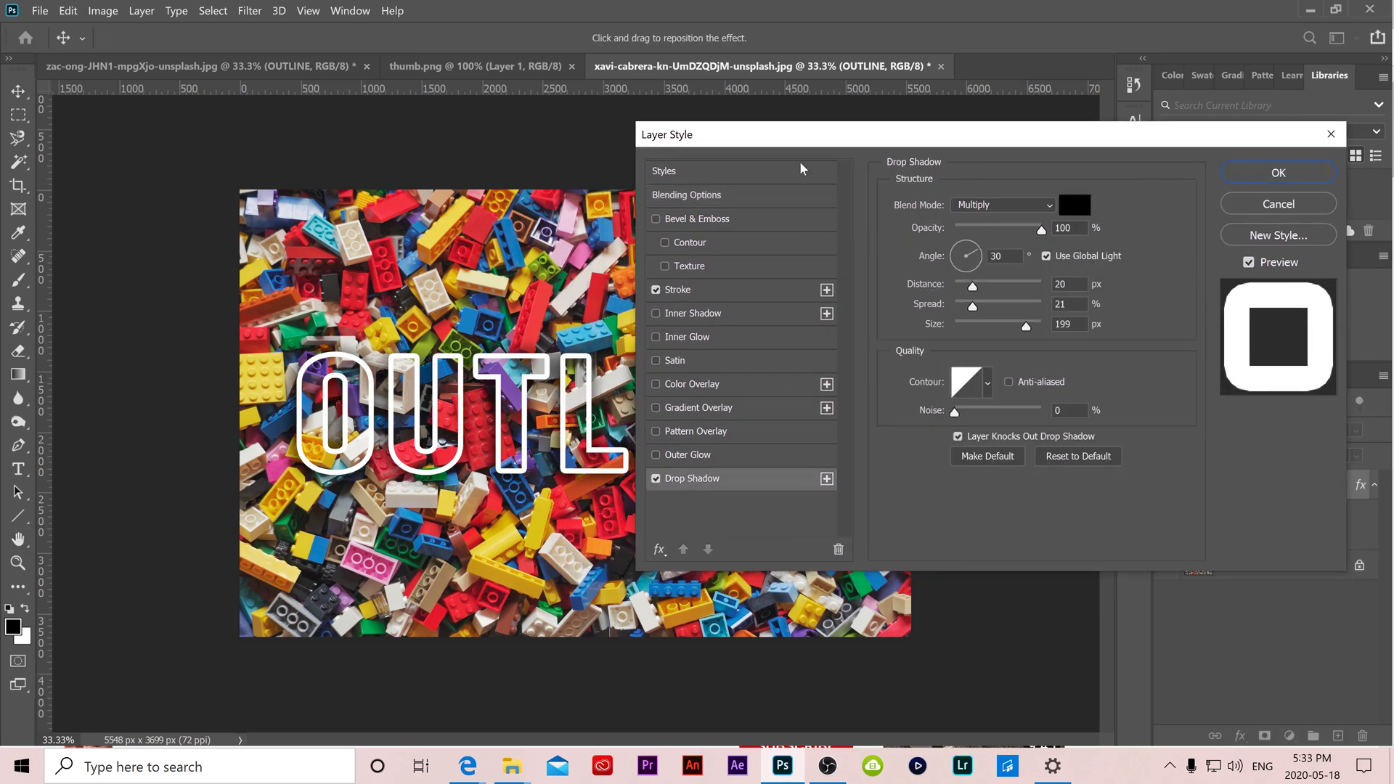
pyautogui.moveTo(783, 134); pyautogui.dragTo(851, 121)
pyautogui.moveTo(1041, 276)
pyautogui.mouseDown()
pyautogui.moveTo(1065, 275)
pyautogui.moveTo(1051, 276)
pyautogui.moveTo(1056, 293)
pyautogui.moveTo(1101, 317)
pyautogui.moveTo(1050, 293)
pyautogui.mouseUp()
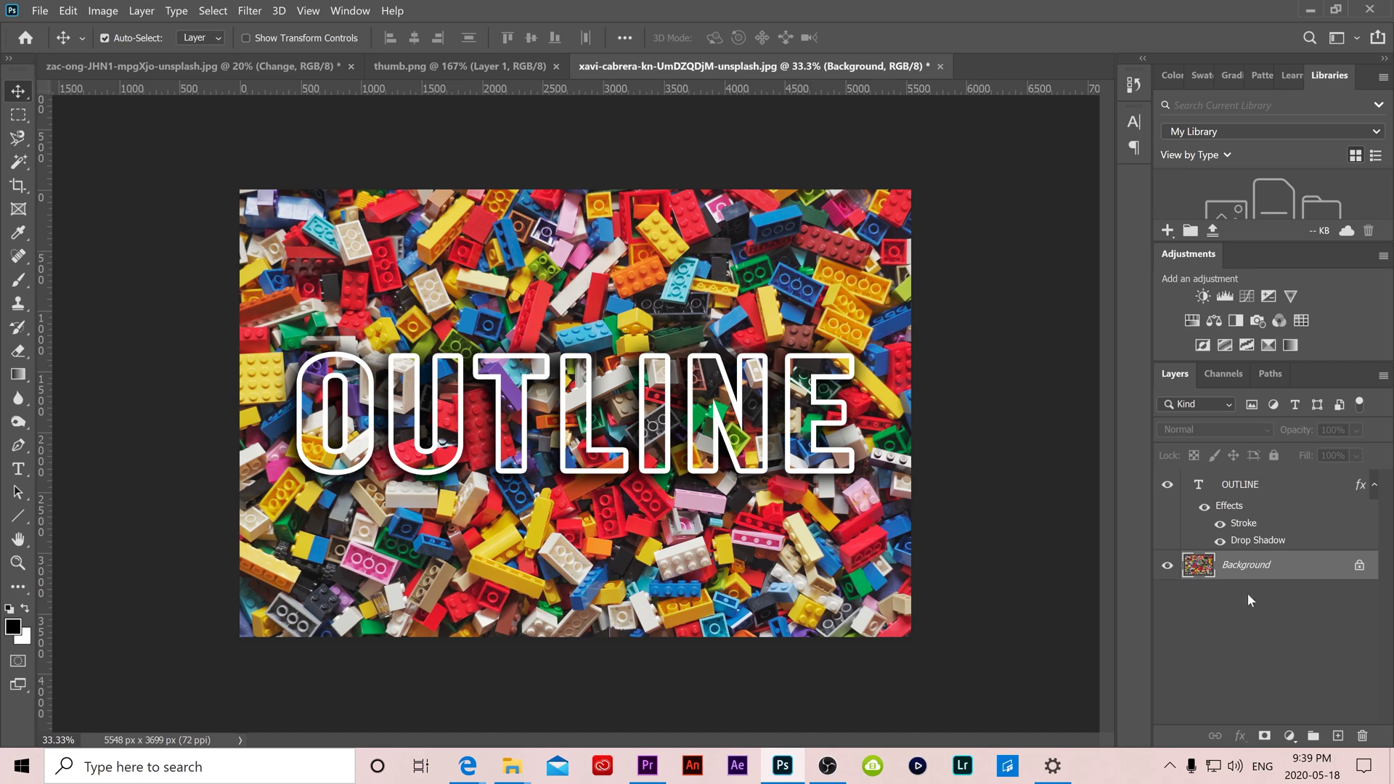
# Add a Curves adjustment layer and pull the curve down to darken the Lego photo.
pyautogui.click(1289, 735)
pyautogui.click(1293, 504)
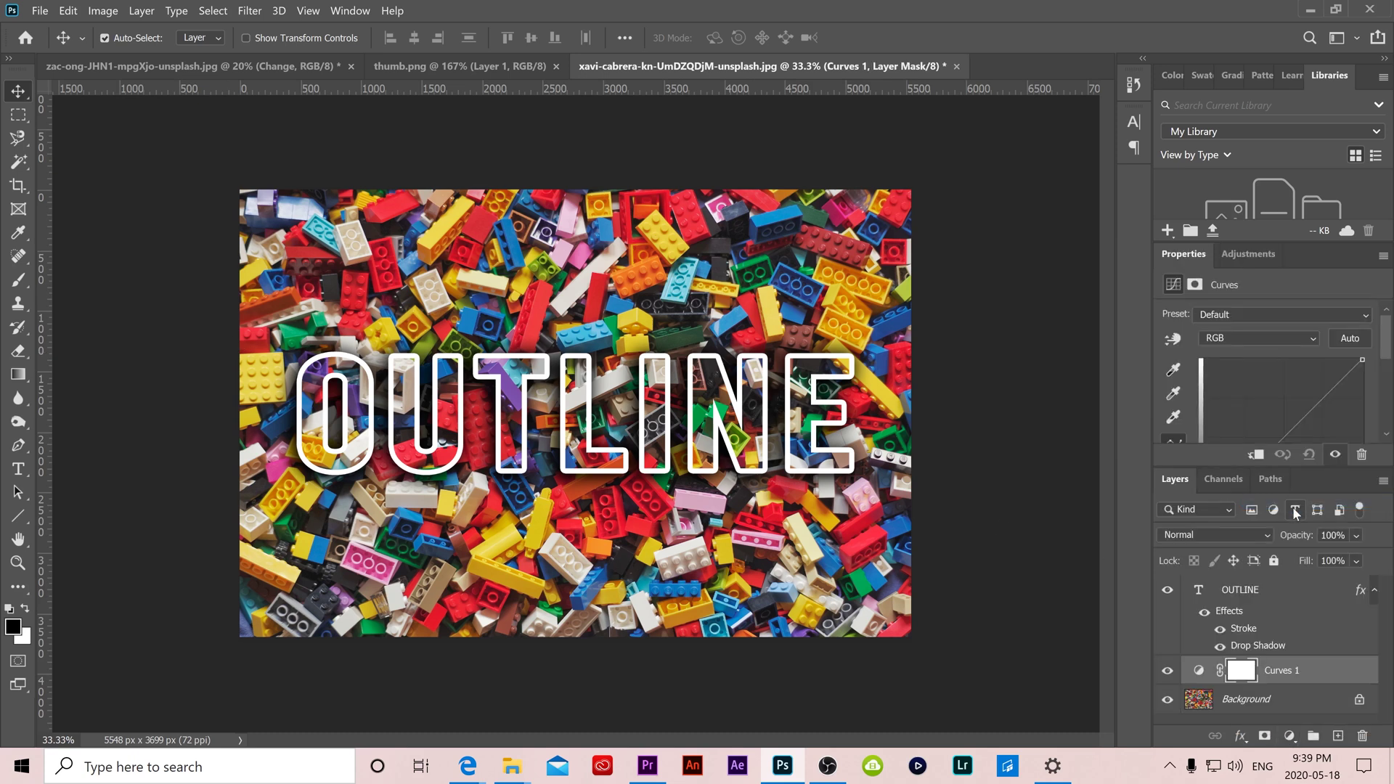
pyautogui.moveTo(1297, 421); pyautogui.dragTo(1326, 440)
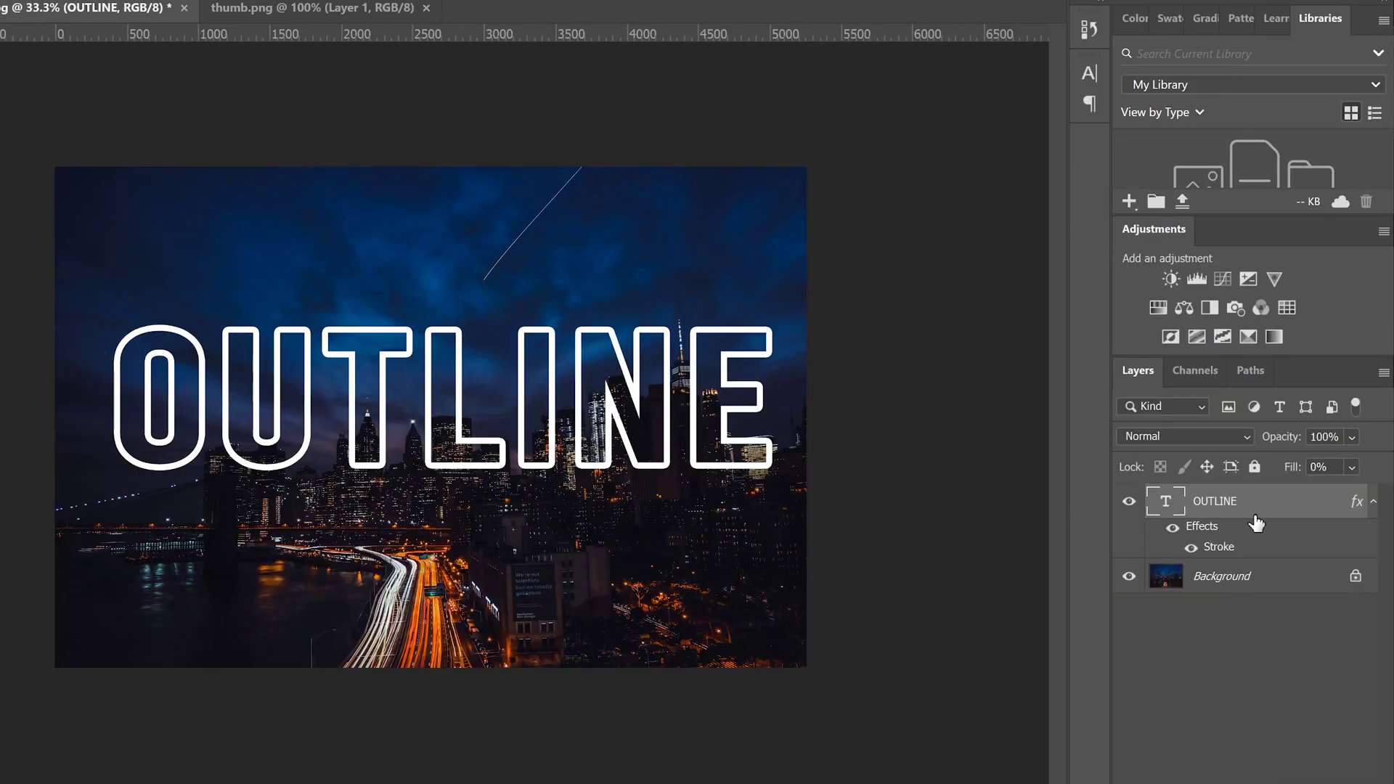
# Enable Outer Glow in the OUTLINE layer's Layer Style settings.
pyautogui.doubleClick(1303, 506)
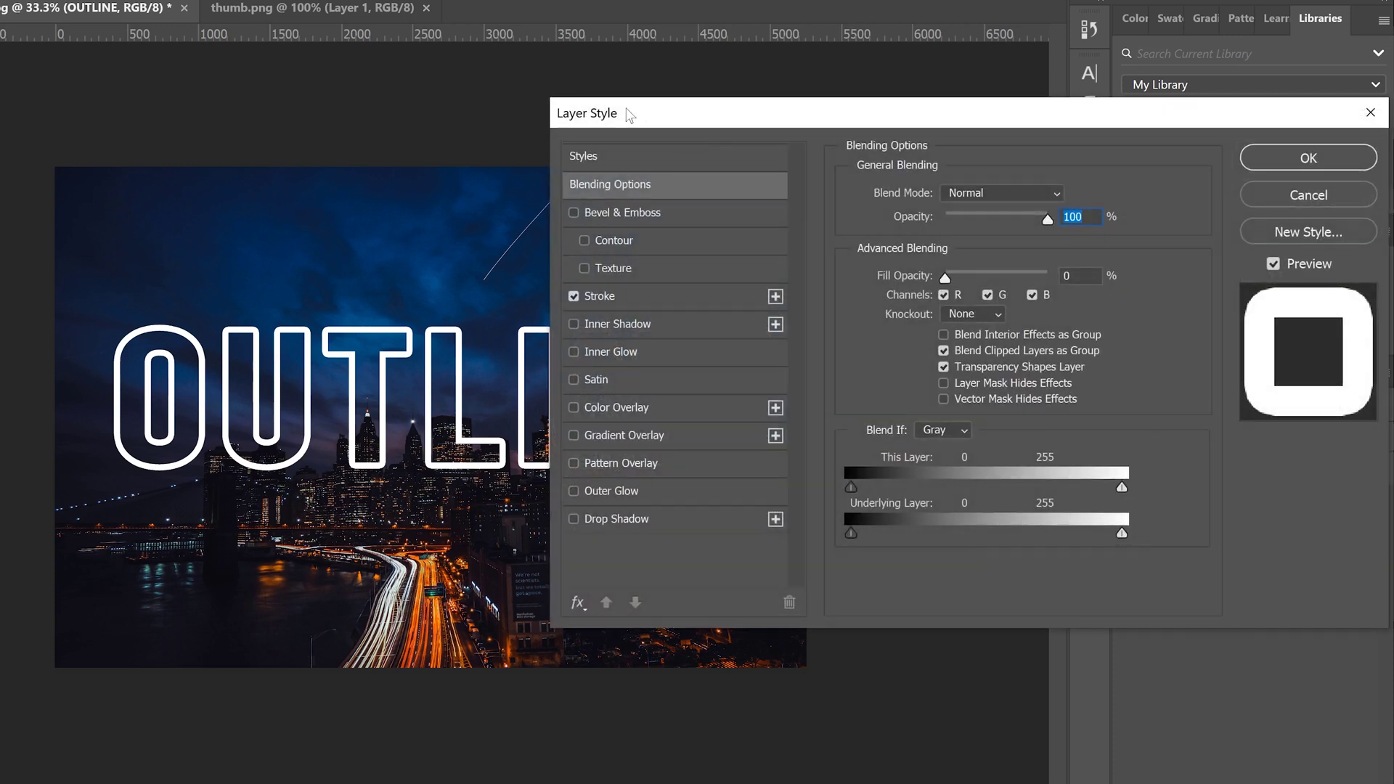
pyautogui.moveTo(656, 114); pyautogui.dragTo(742, 105)
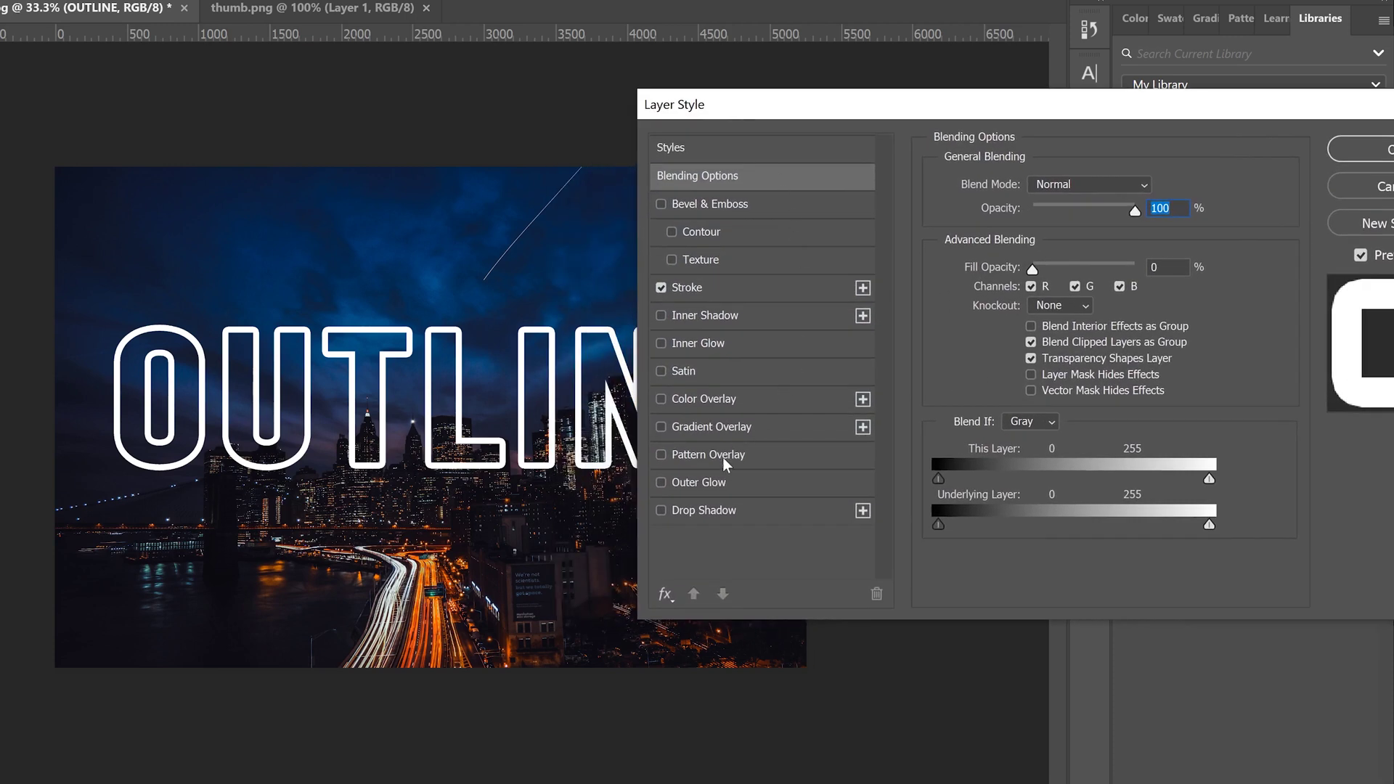
pyautogui.click(694, 483)
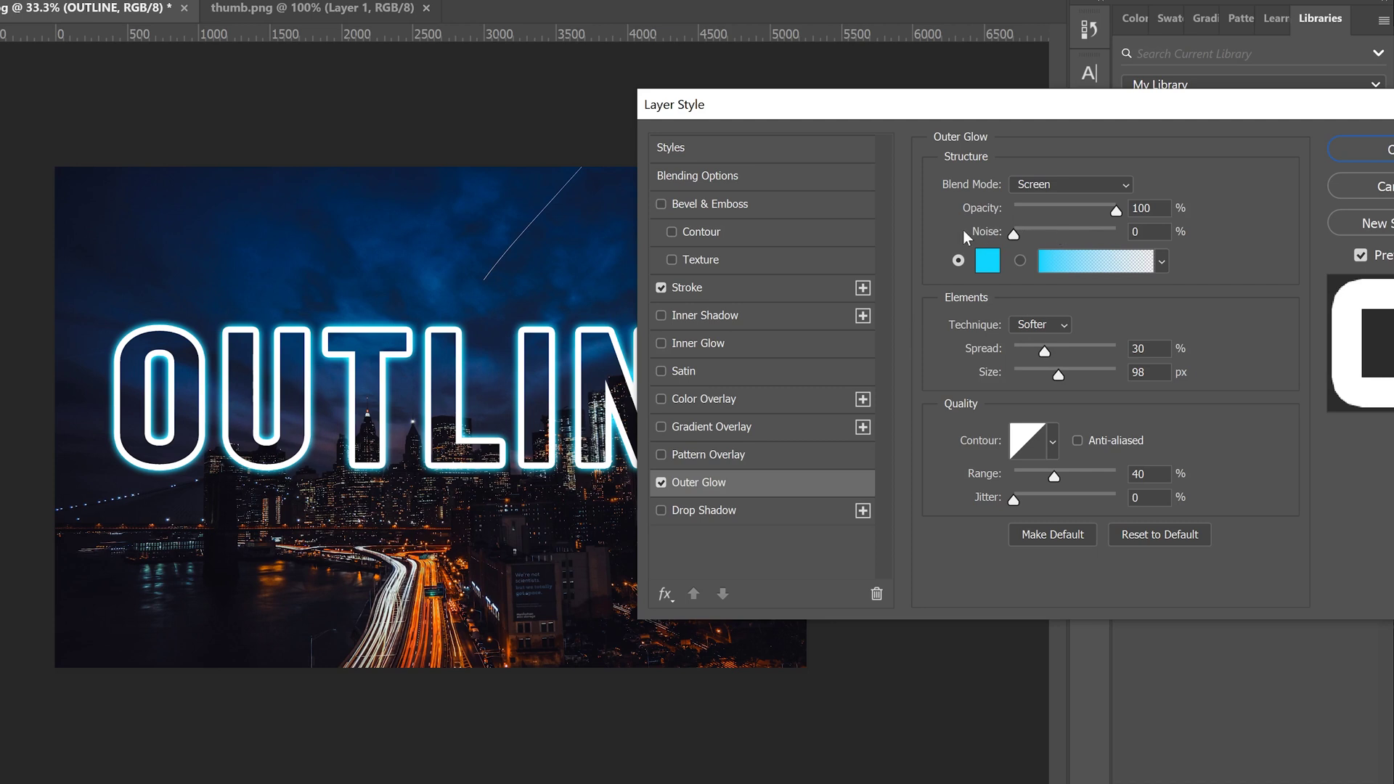
# Set the glow colour to a bright orange sampled from a city light trail, then adjust the spread.
pyautogui.click(986, 268)
pyautogui.moveTo(1052, 367); pyautogui.dragTo(1007, 226)
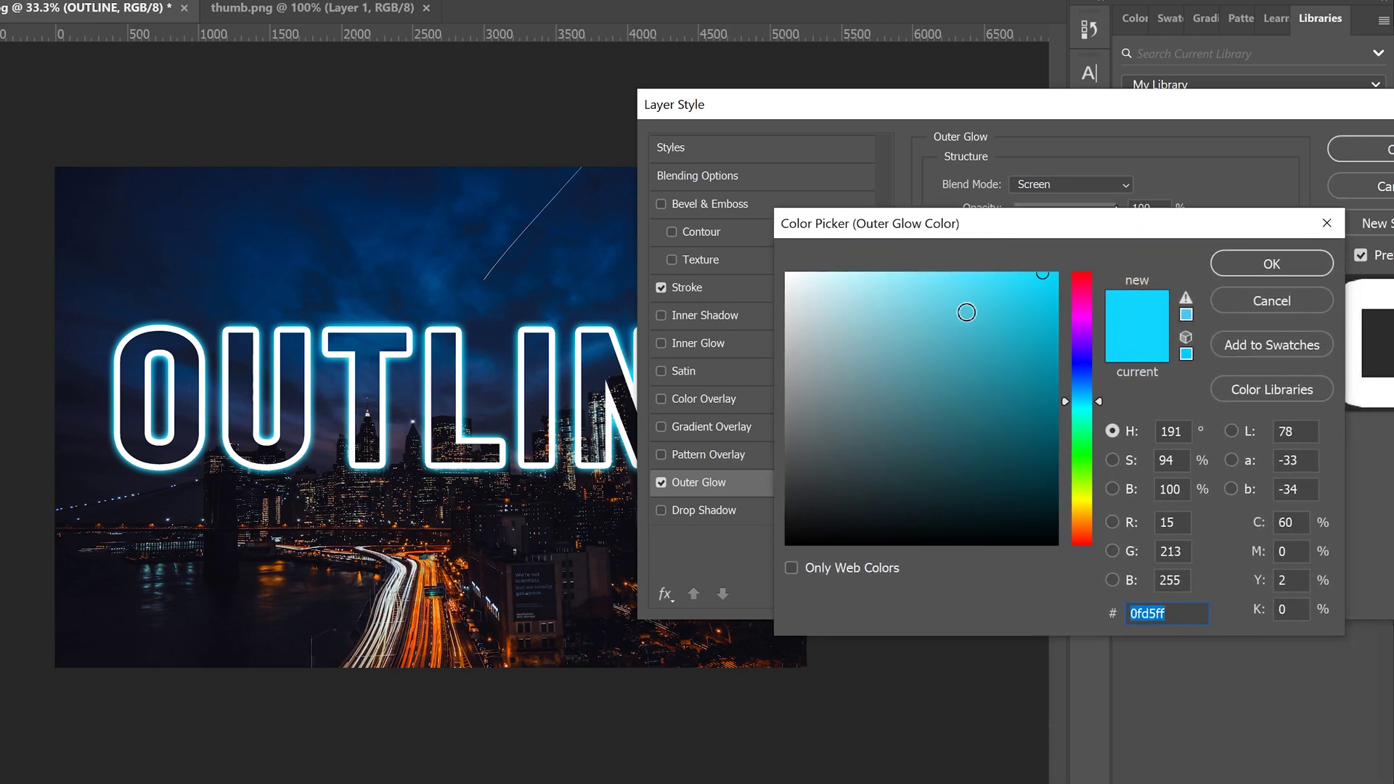
pyautogui.click(436, 607)
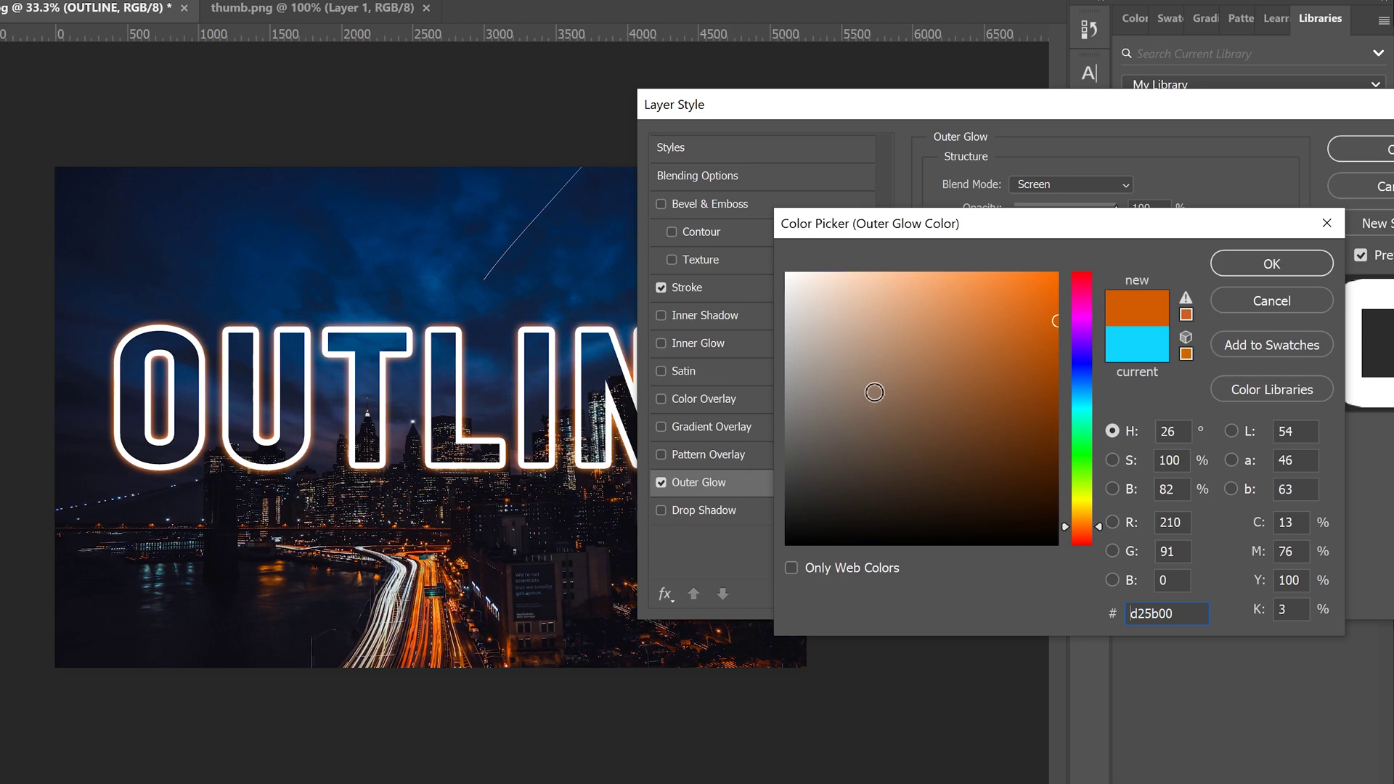
pyautogui.click(1054, 298)
pyautogui.moveTo(1080, 264); pyautogui.dragTo(1081, 263)
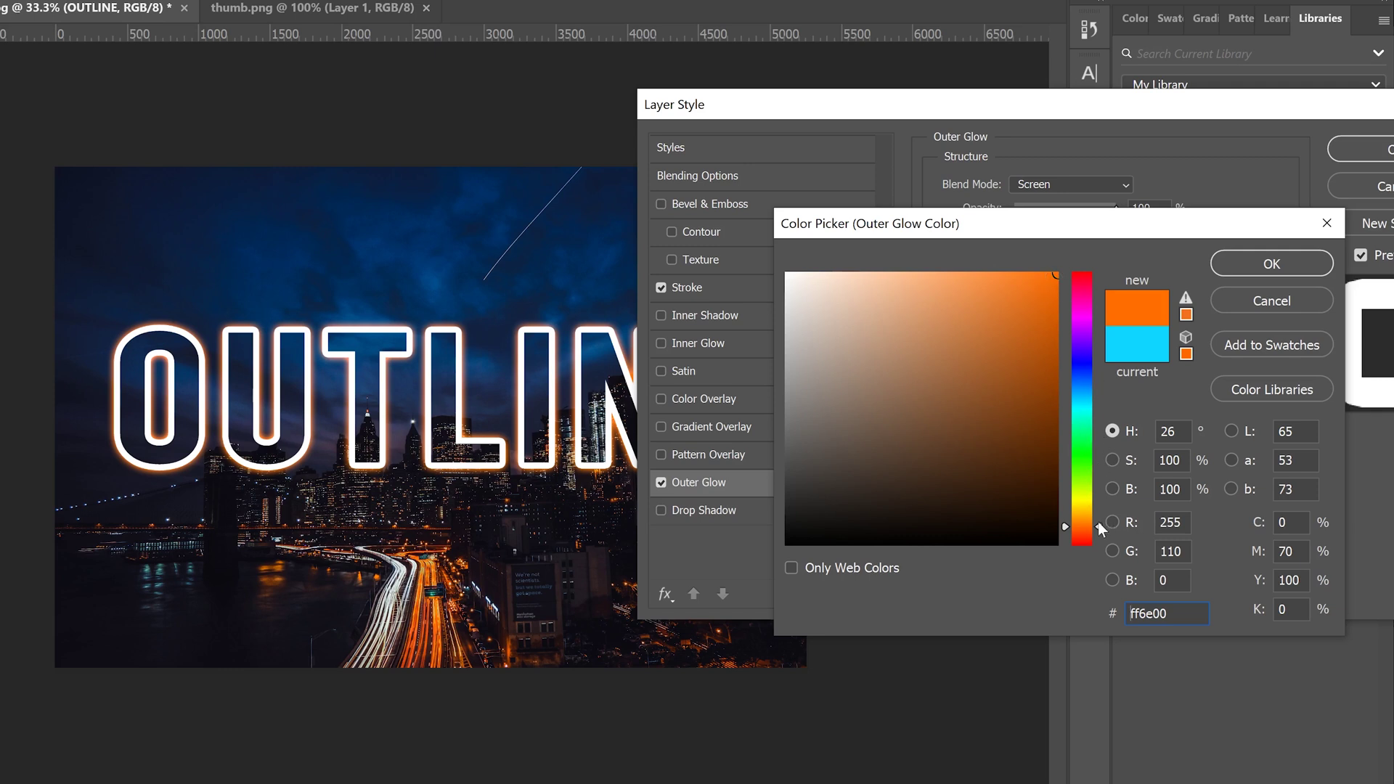
pyautogui.moveTo(1098, 521); pyautogui.dragTo(1097, 525)
pyautogui.click(1250, 262)
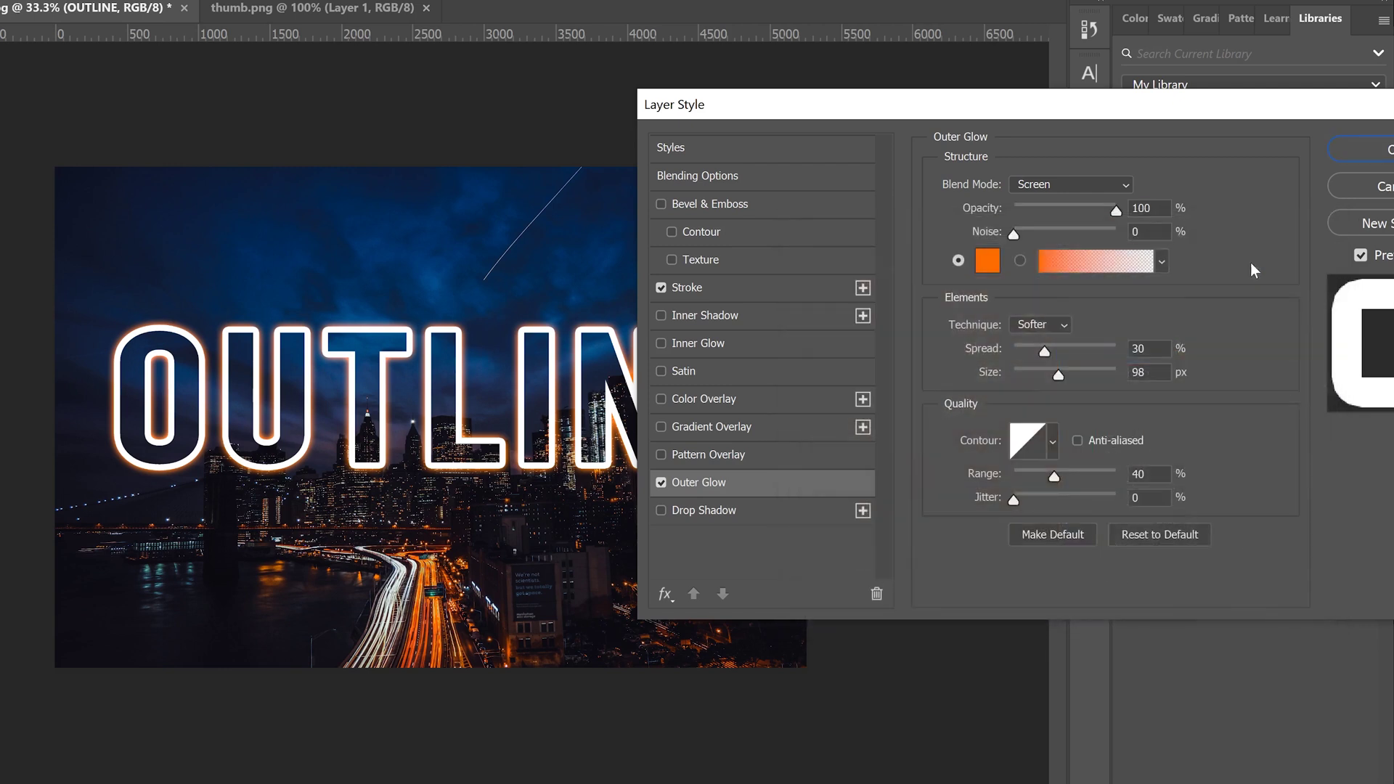
pyautogui.moveTo(982, 348)
pyautogui.mouseDown()
pyautogui.moveTo(961, 381)
pyautogui.moveTo(977, 360)
pyautogui.mouseUp()
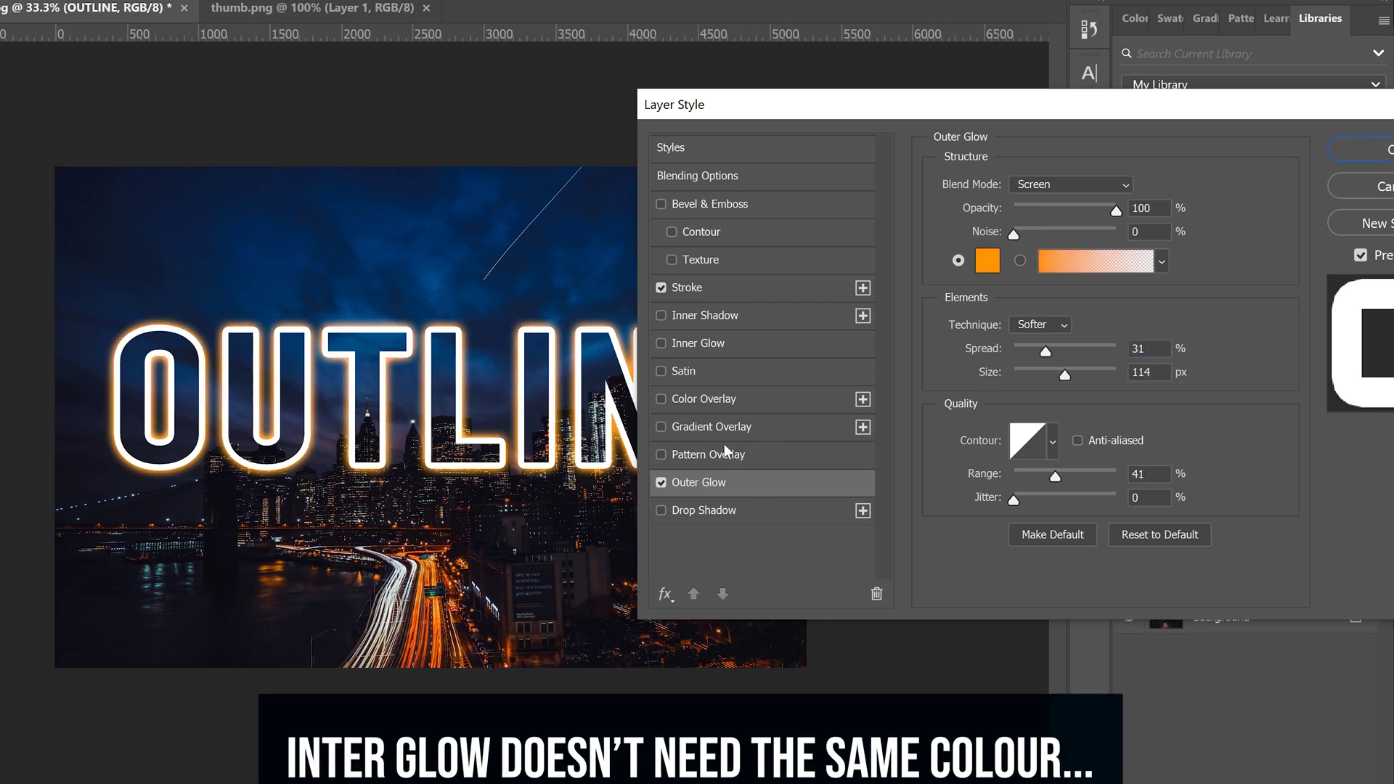
# Turn on a cyan Inner Glow for the OUTLINE letters (Screen, 100% opacity, 43 px).
pyautogui.click(695, 344)
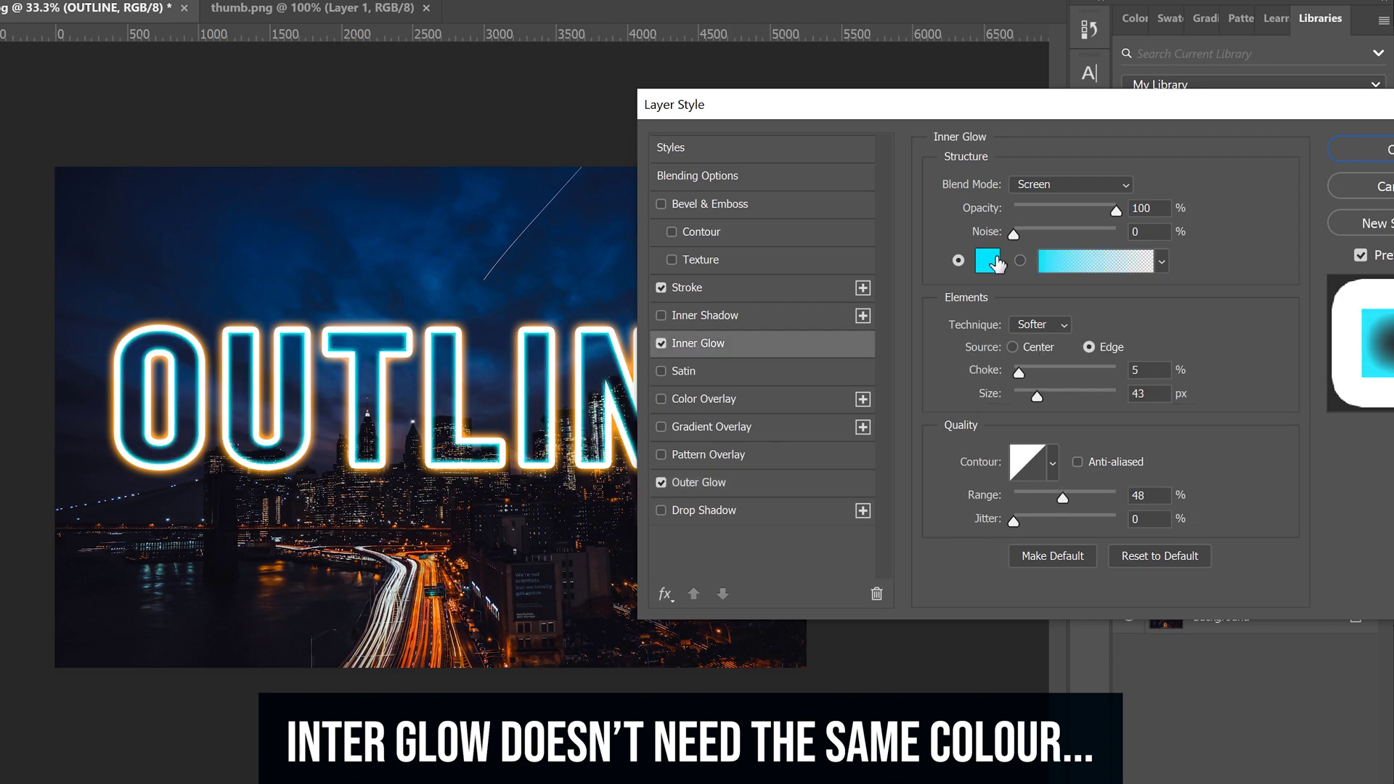